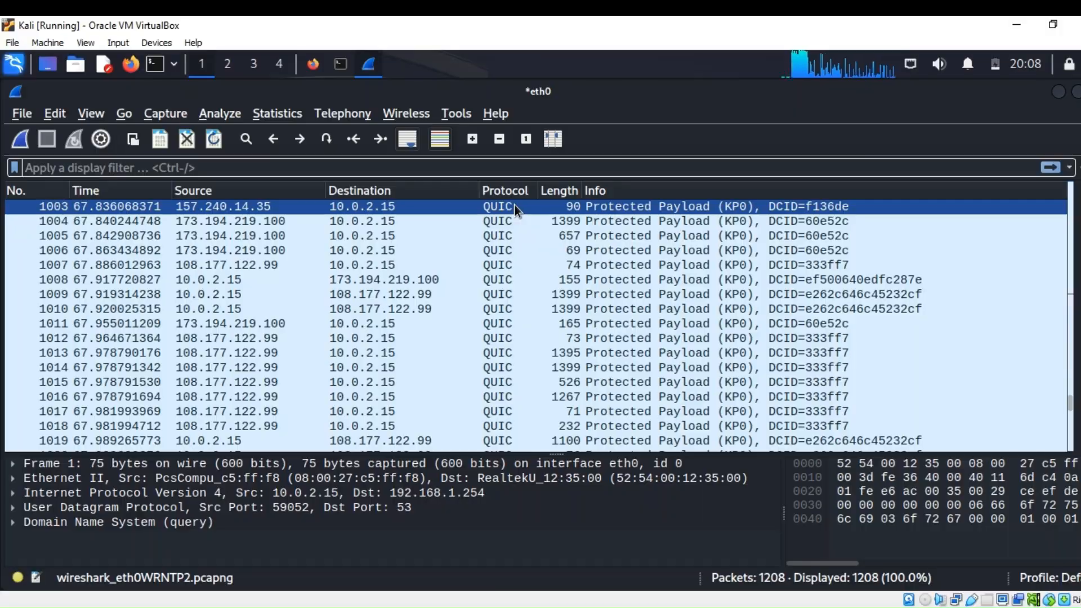
left_click_drag(1070, 405, 1071, 198)
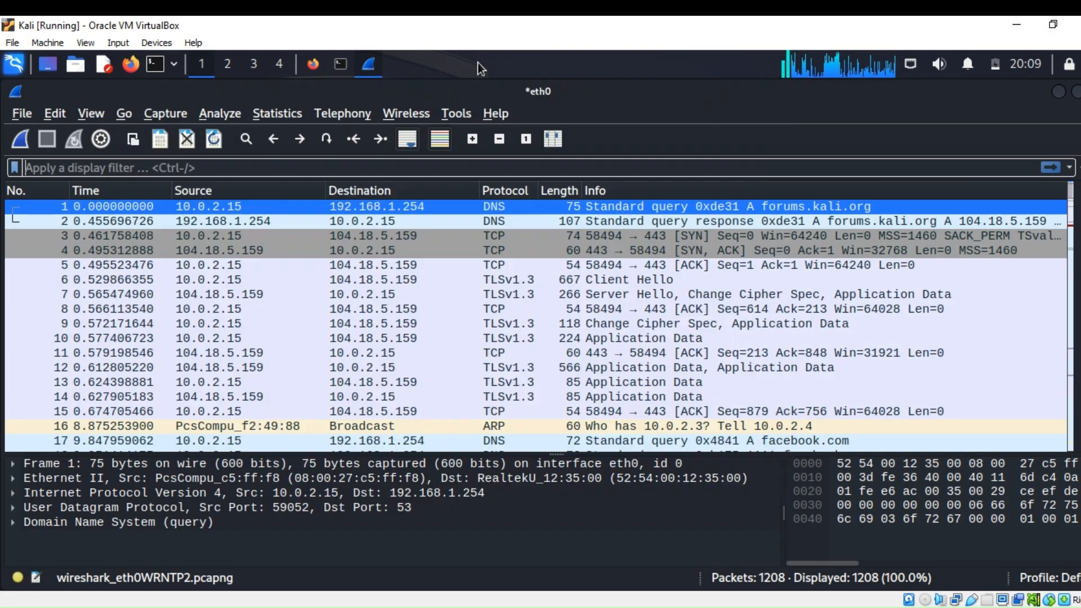
Step: Browse the Analyze, Statistics and Tools menus without choosing anything
left_click(220, 113)
left_click(242, 134)
key("Escape")
left_click(277, 113)
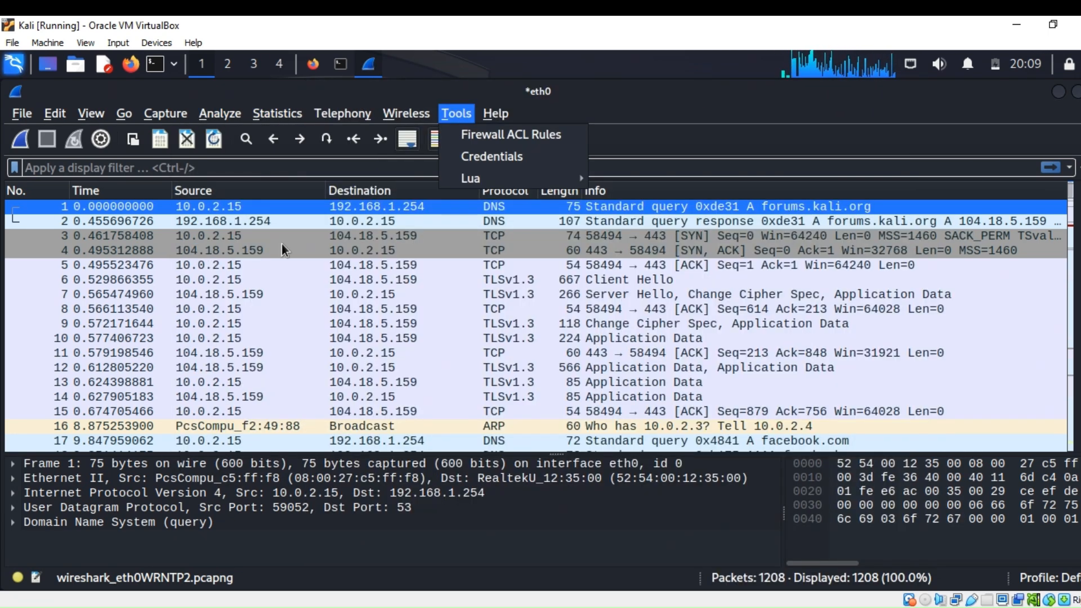
Step: Open packet 3 in its own window and expand its IPv4 header down to the Identification field
left_click(225, 237)
double_click(226, 237)
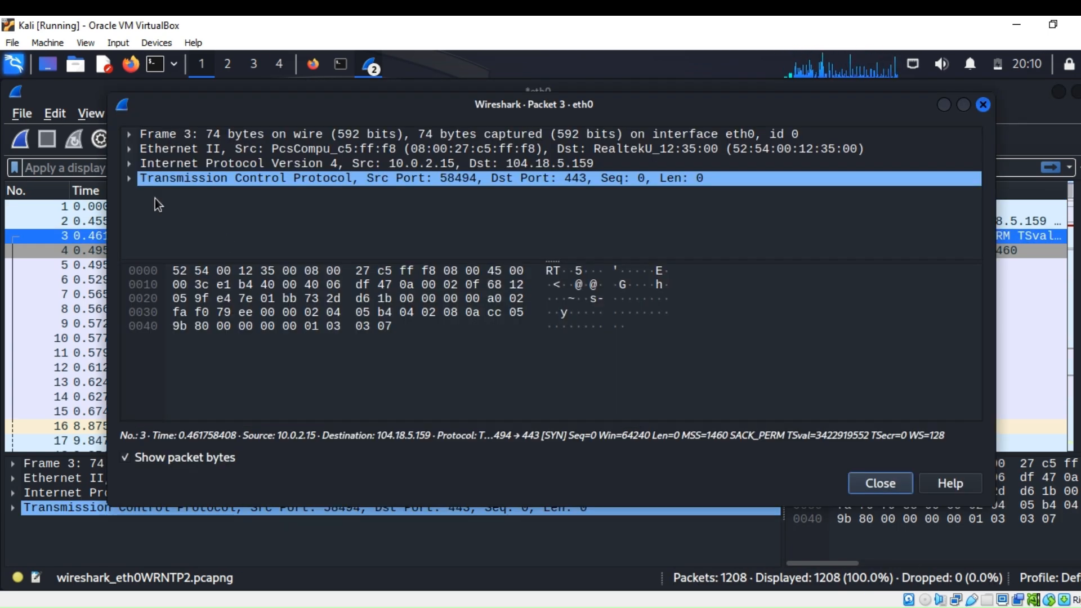
left_click(129, 163)
mouse_move(978, 169)
left_mouse_down()
mouse_move(978, 249)
mouse_move(979, 215)
left_mouse_up()
left_click(929, 178)
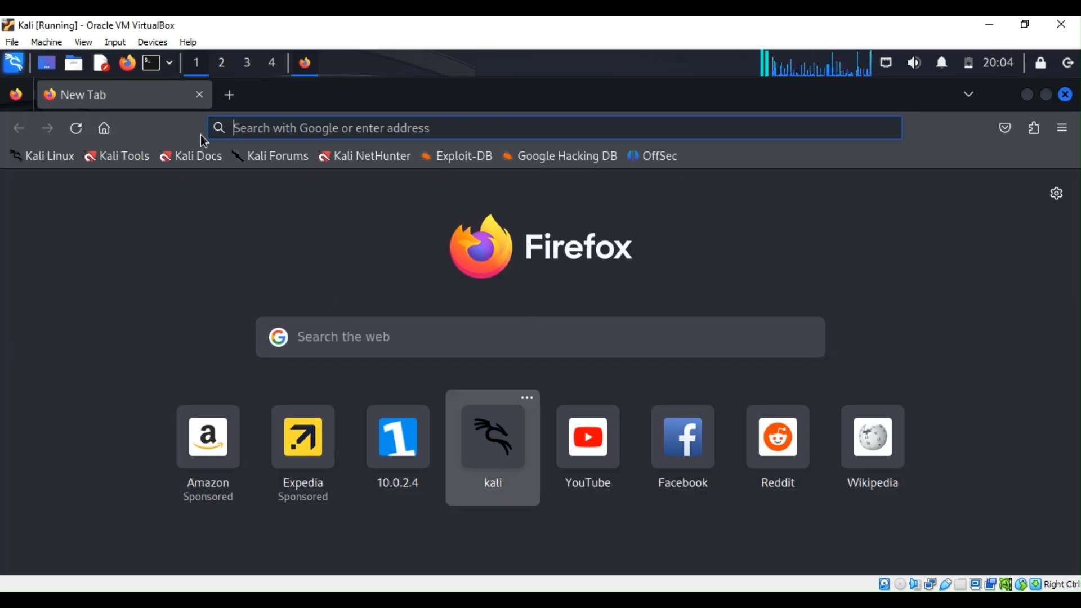
Step: Launch Wireshark as a background job from a new terminal with 'wireshark &'
left_click(149, 63)
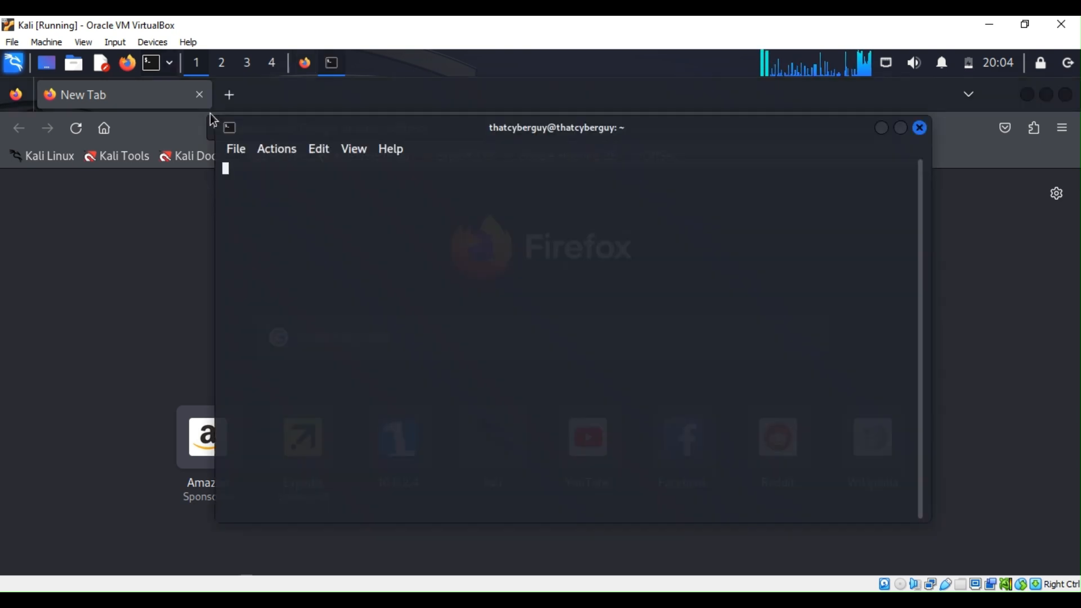
type("wi")
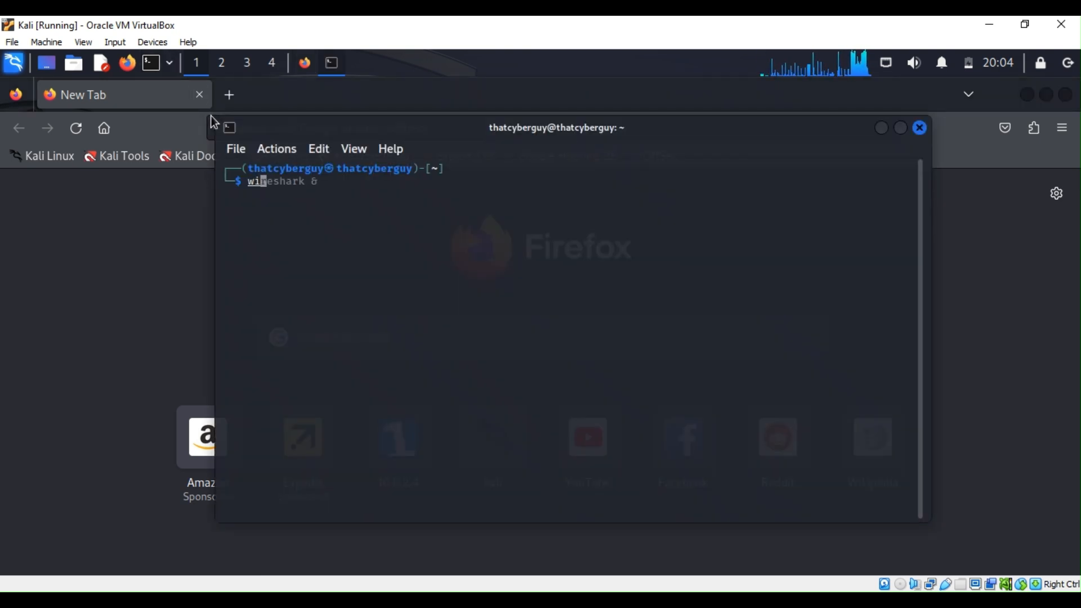
type("resha")
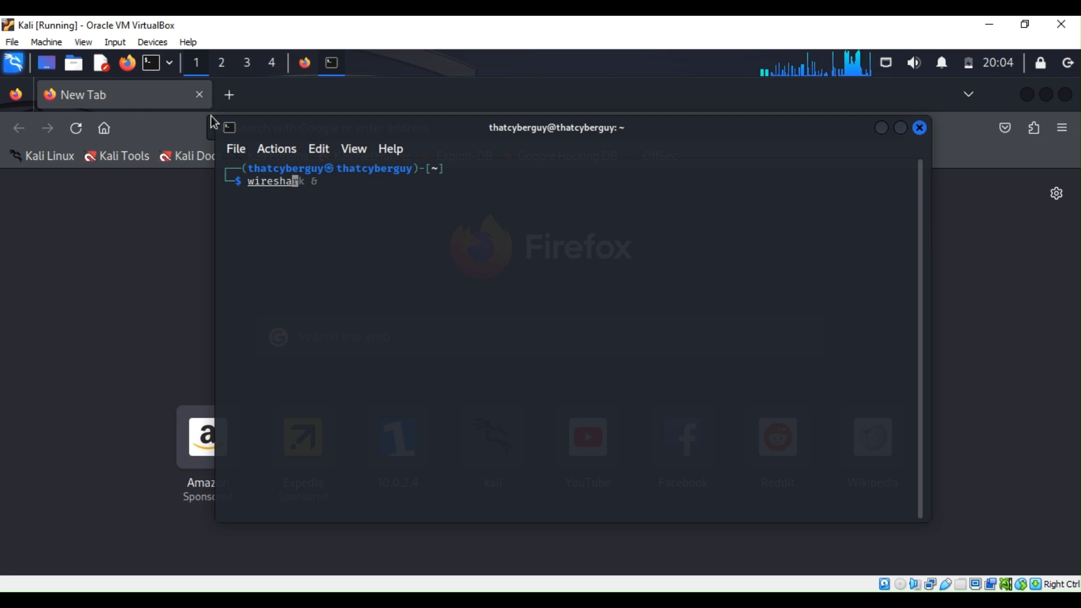
type("rk &")
key("Return")
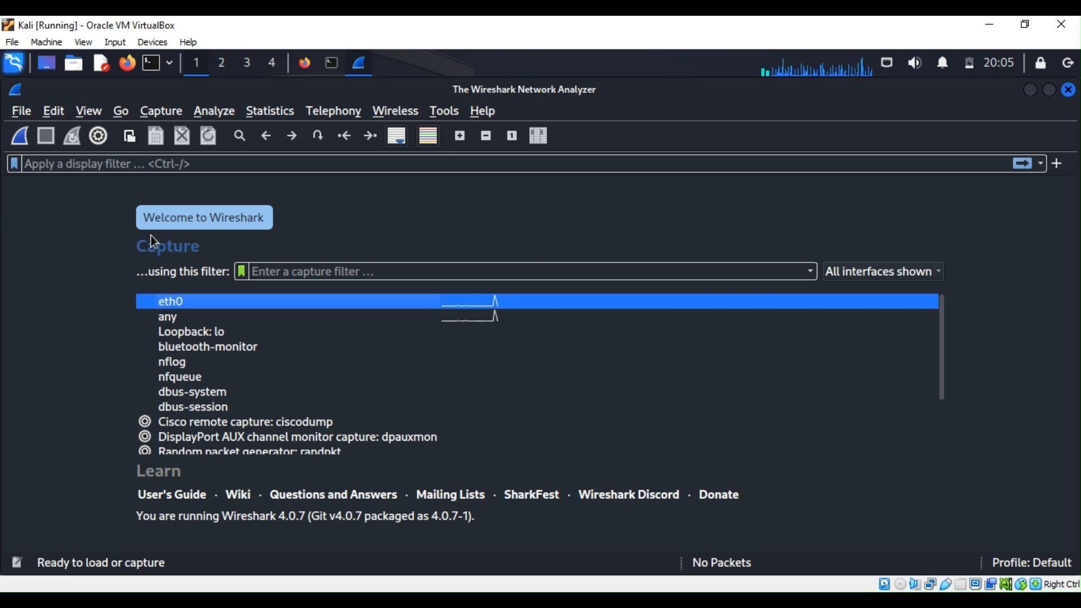
Step: Start a live capture on eth0, then bring Firefox to the front
double_click(190, 302)
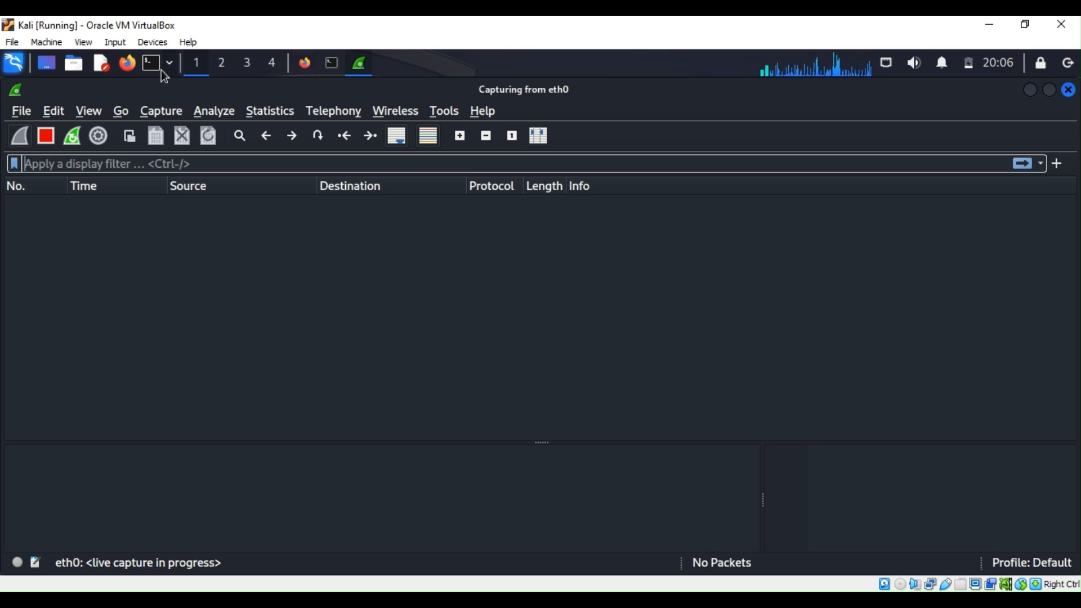
left_click(307, 67)
Step: Move the Firefox window aside and load facebook.com from the address bar suggestion
left_click_drag(461, 112, 558, 110)
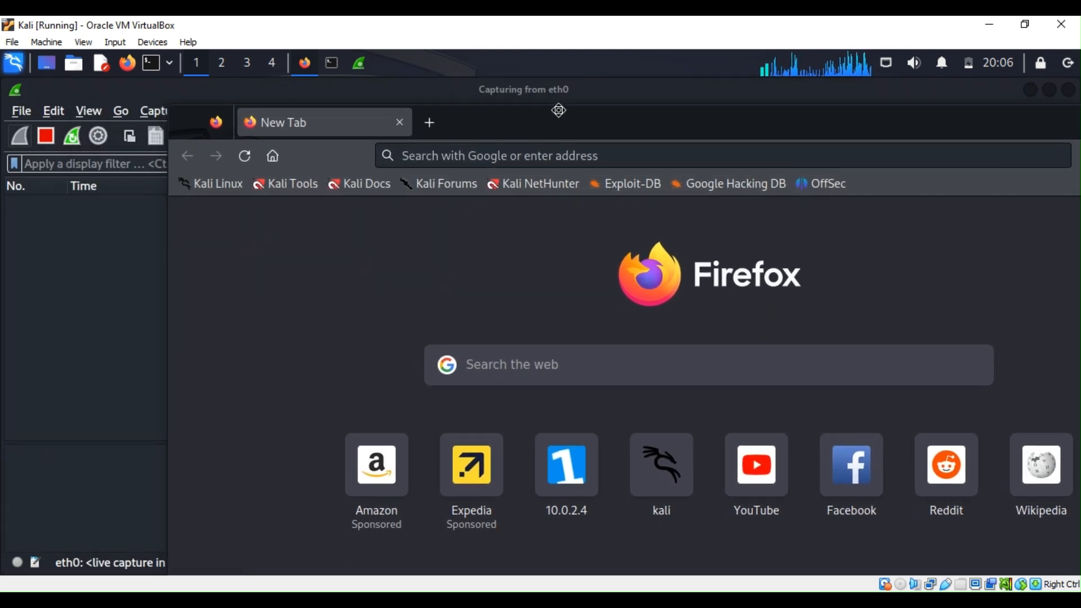
left_click_drag(558, 110, 577, 104)
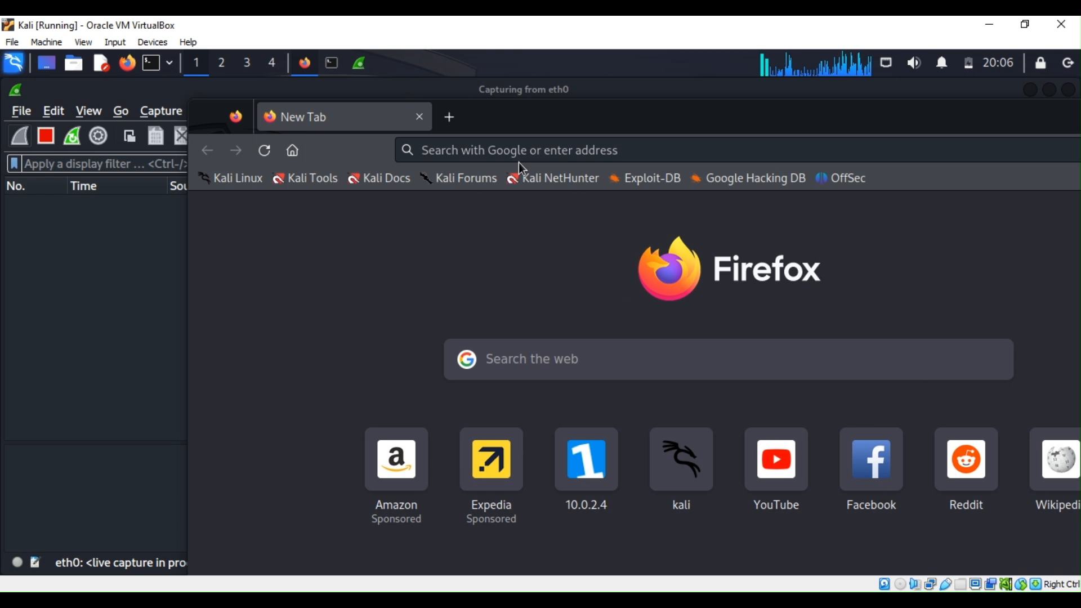
left_click(519, 153)
type("fa")
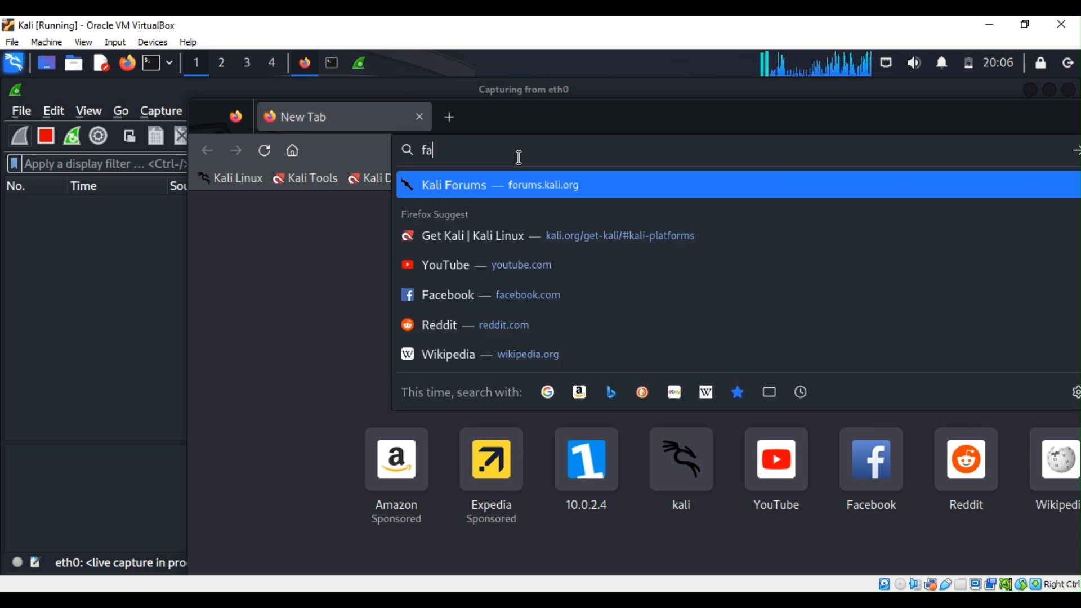
type("c")
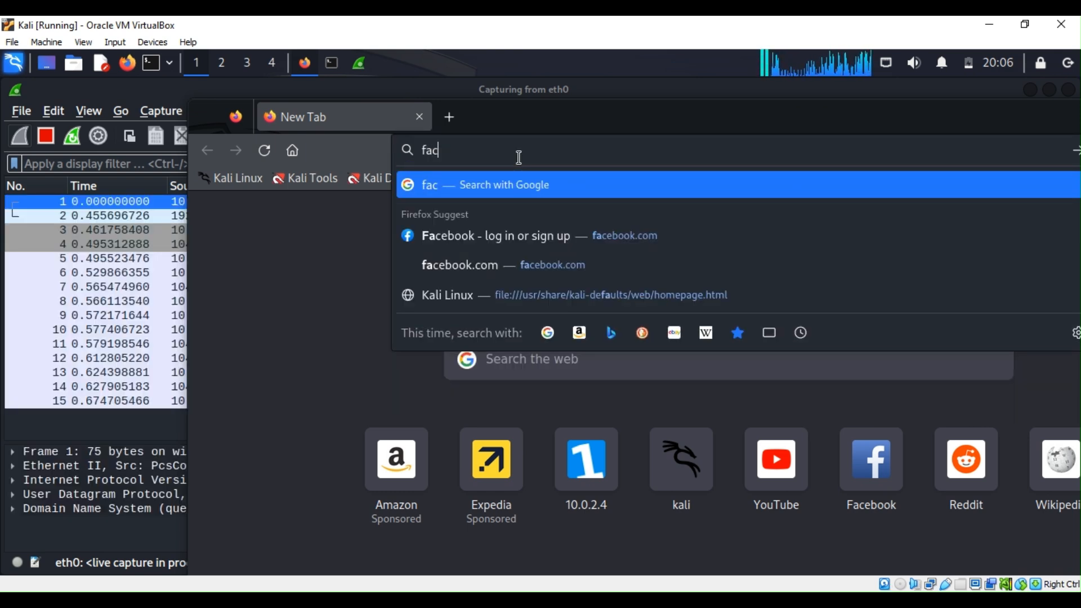
type("ebook.co")
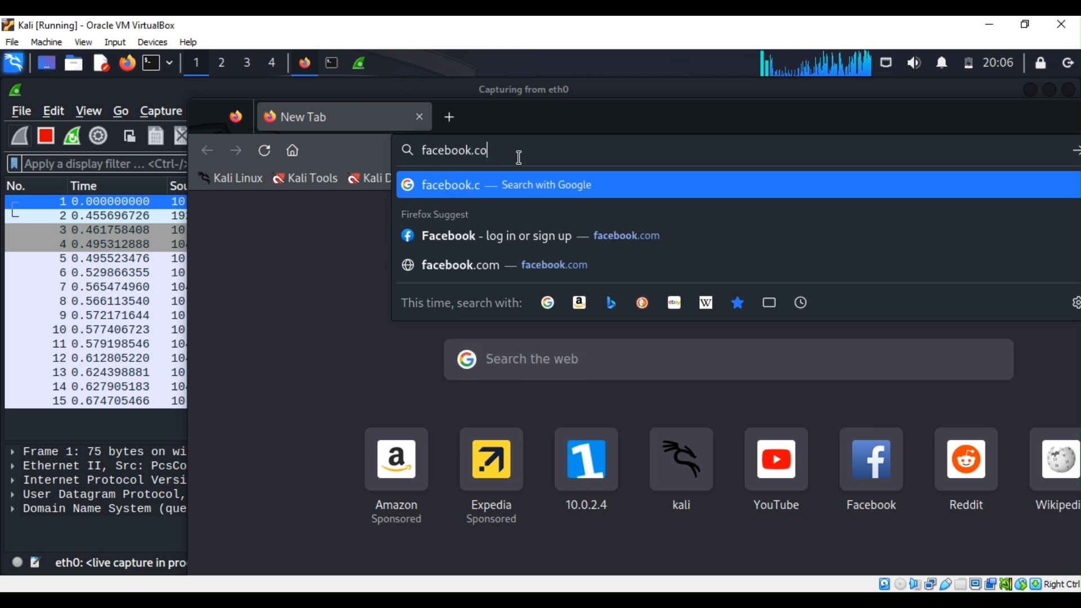
type("m")
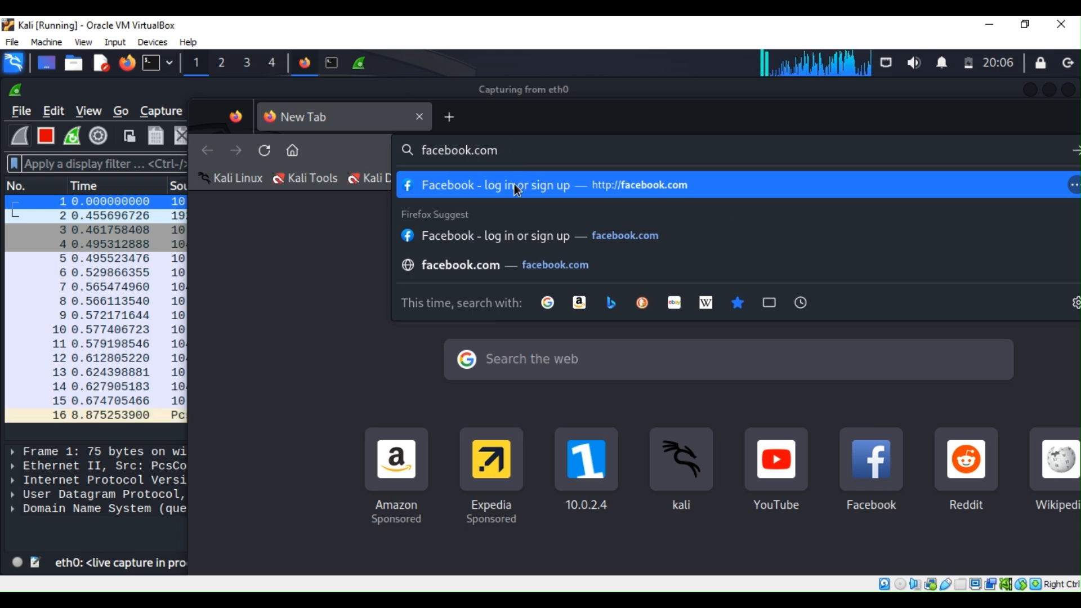
left_click(514, 183)
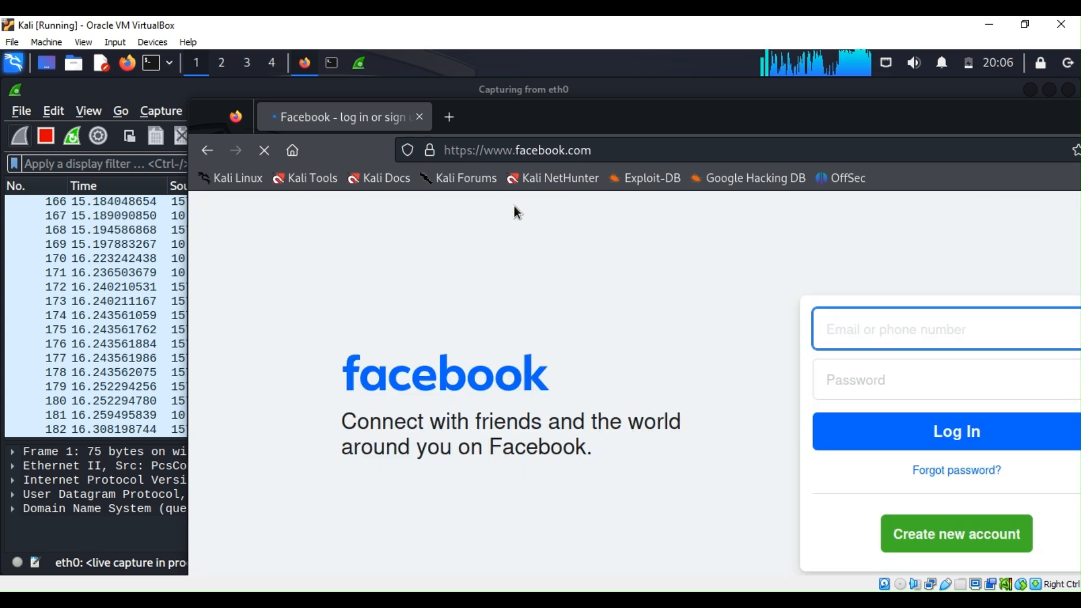
Step: Submit a 'test' login on Facebook, decline saving the credentials, and log in again
left_click(859, 335)
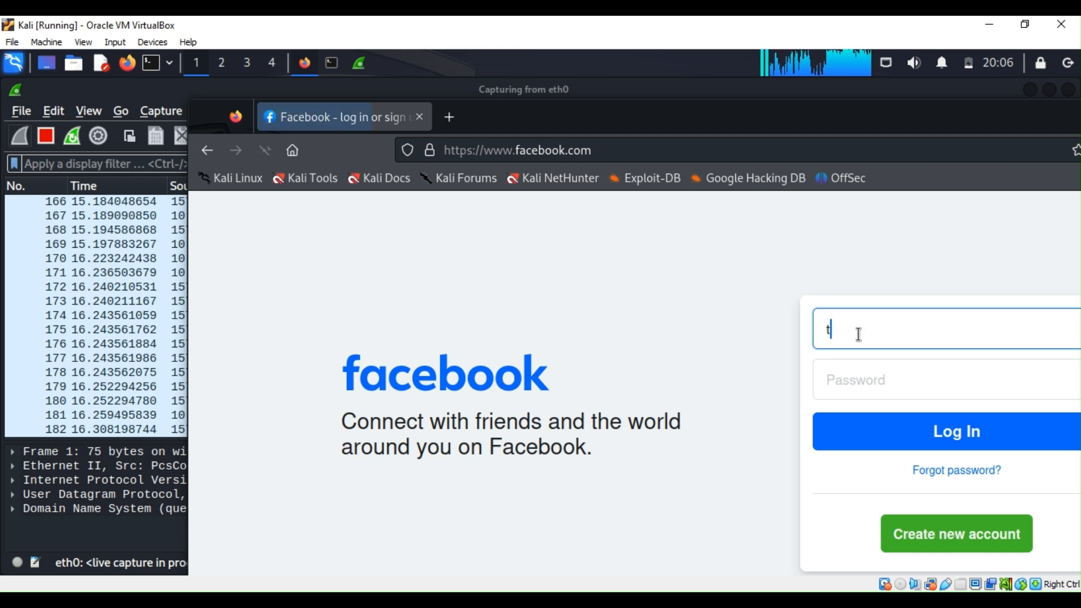
type("test")
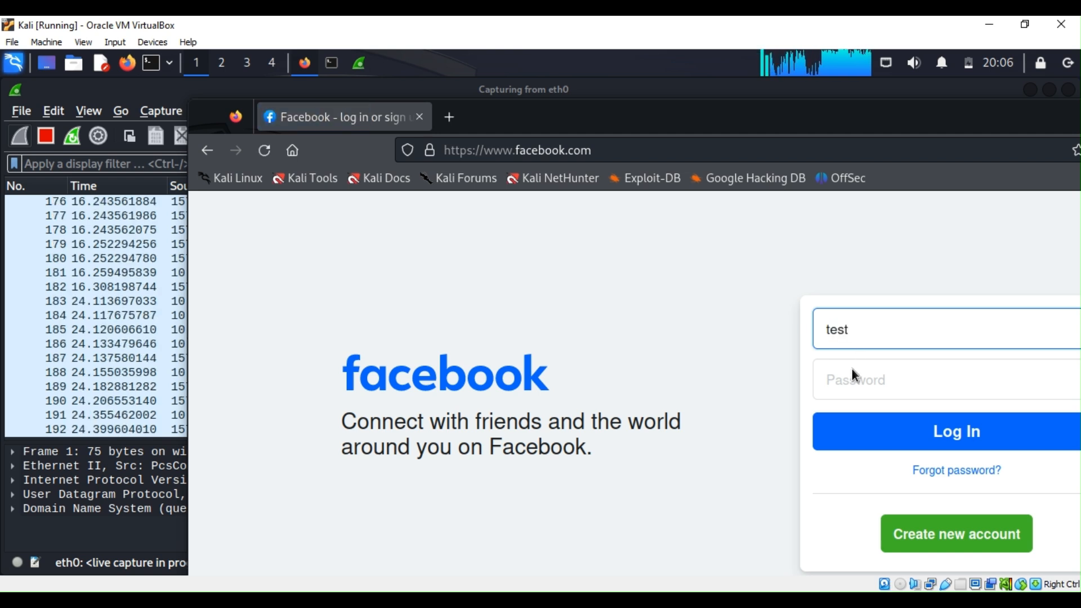
left_click(853, 378)
type("1")
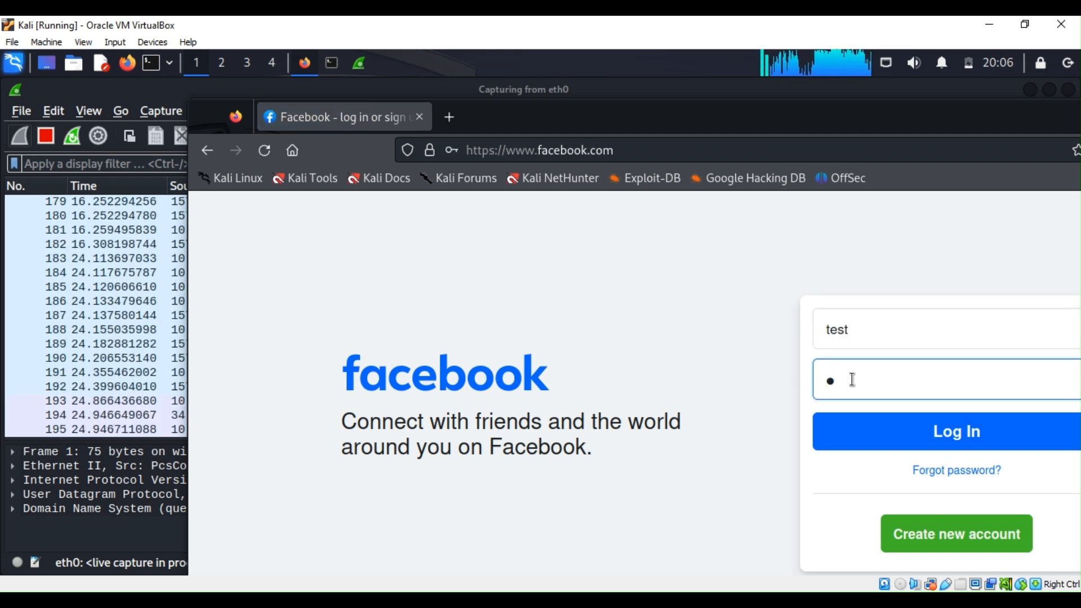
type("23")
key("Return")
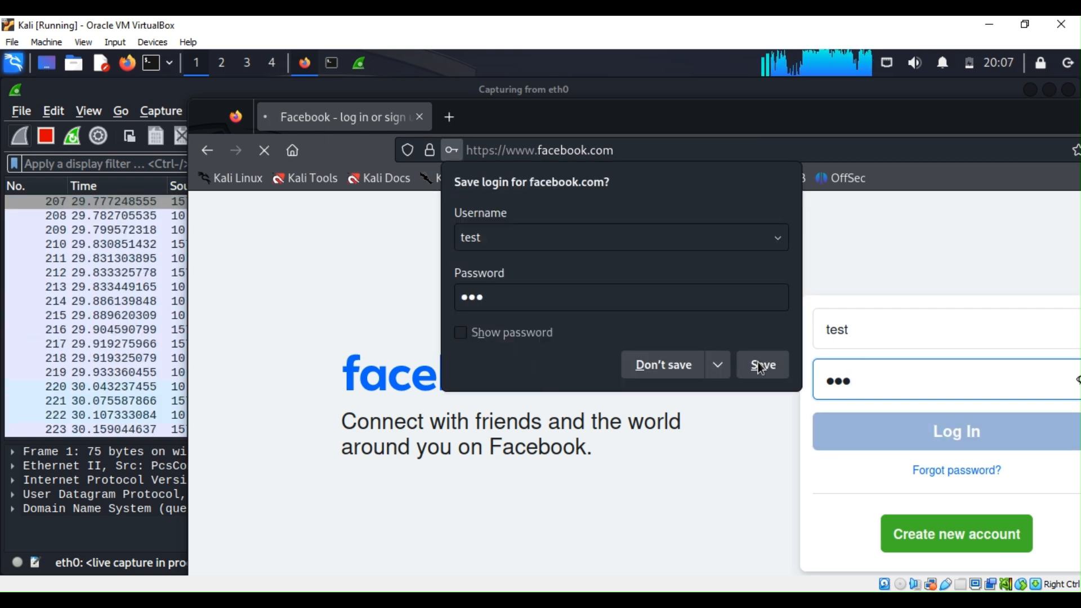
left_click(680, 370)
left_click(948, 429)
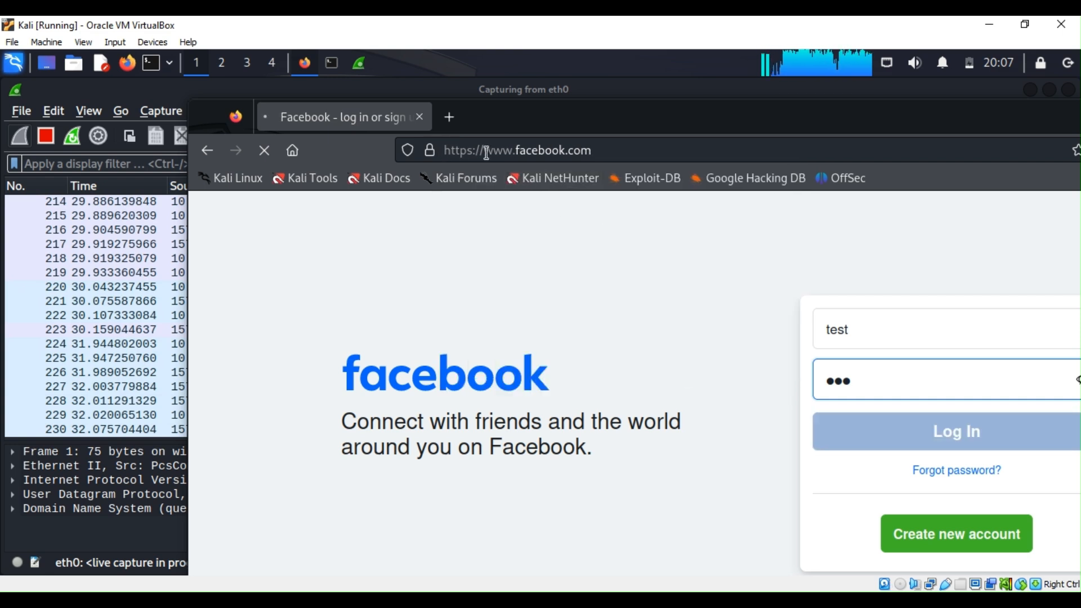
Step: Load google.com in a new Firefox tab
left_click(449, 118)
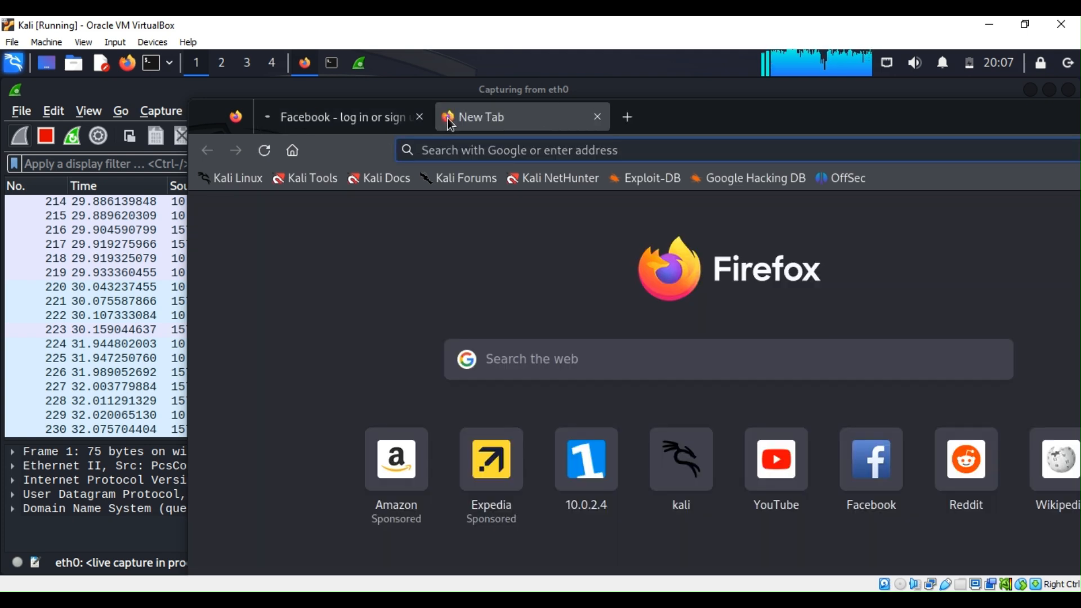
type("go")
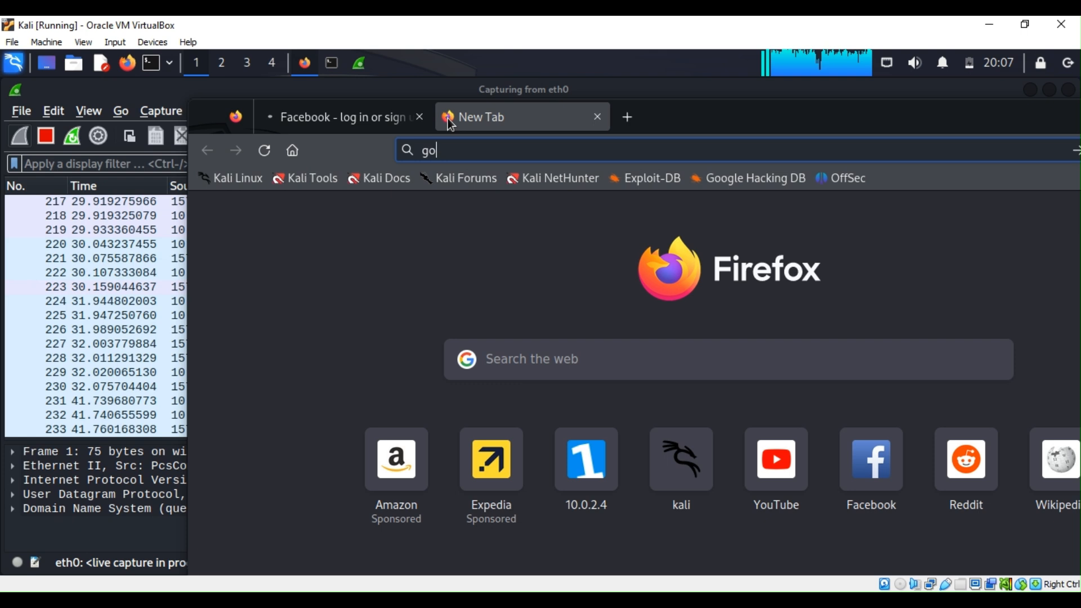
type("ogle.co")
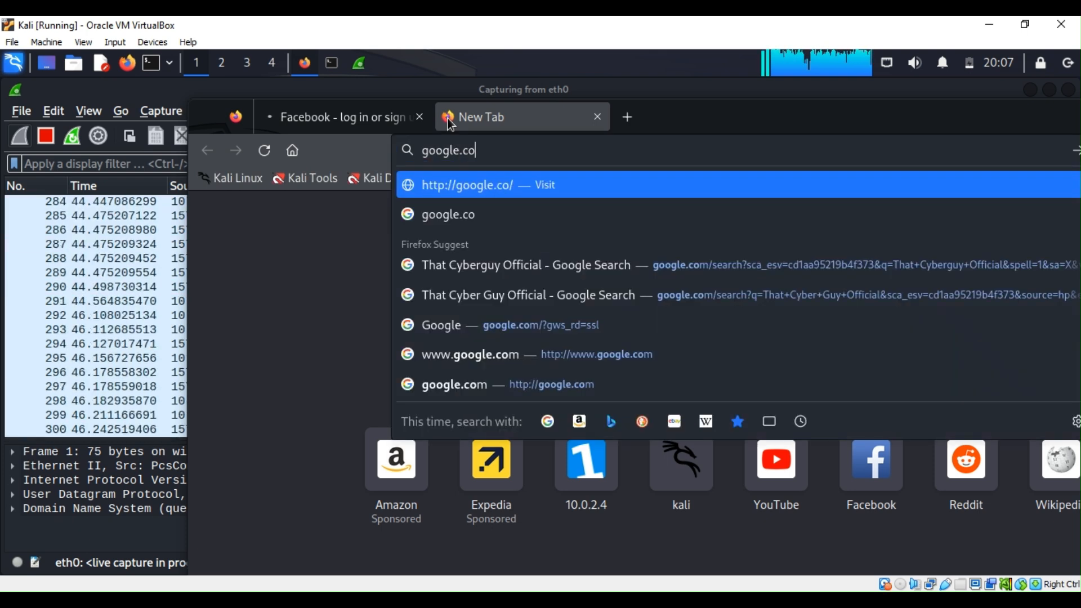
type(",")
key("BackSpace")
type("m")
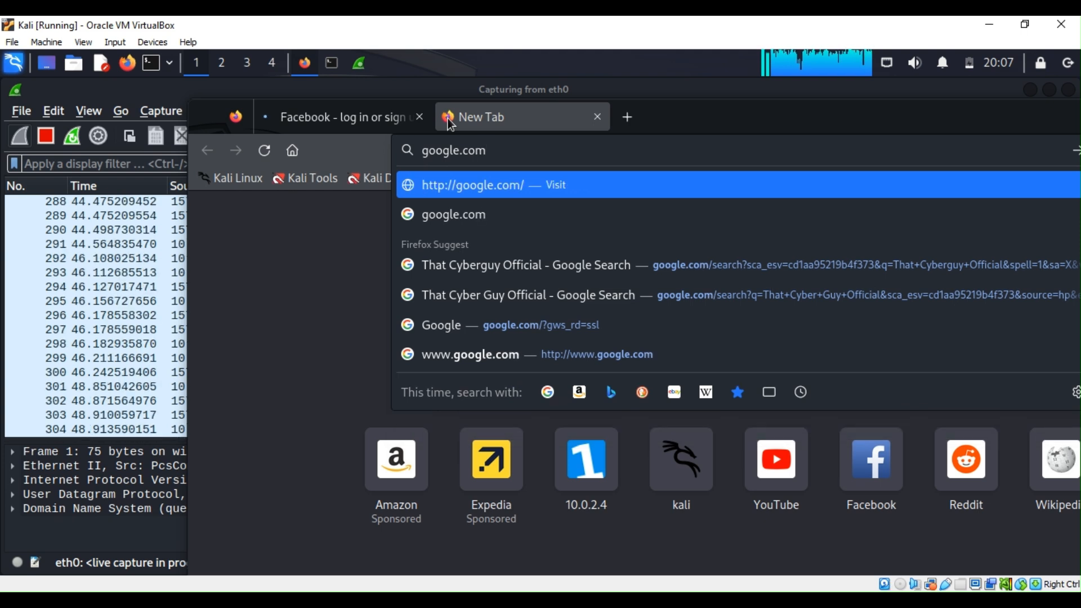
key("Return")
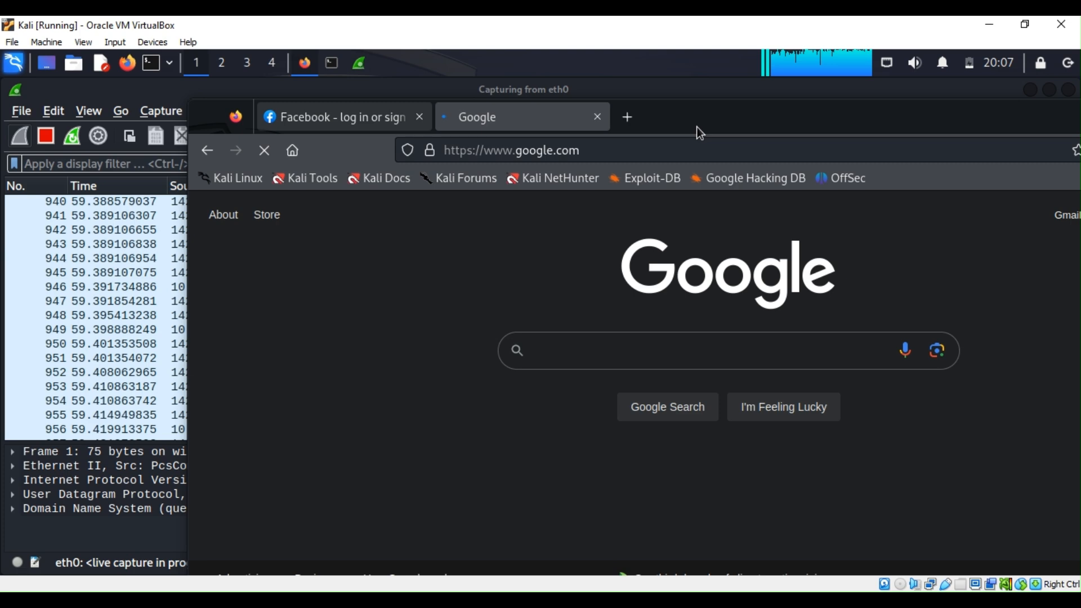
Step: Stop the eth0 capture and inspect QUIC packets 1012 and 1009 from 10.0.2.15
left_click(145, 88)
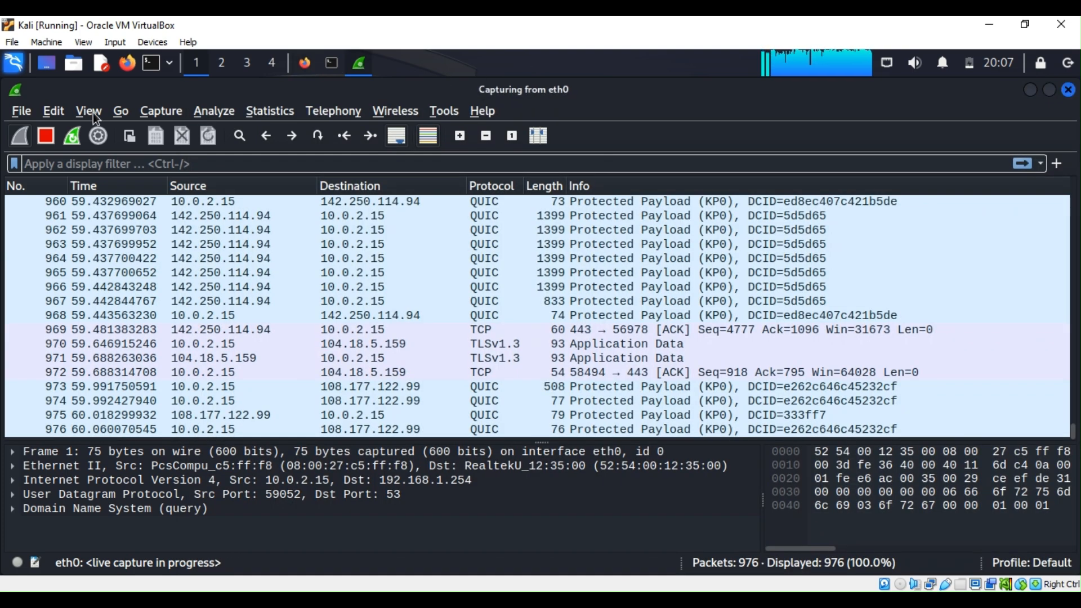
left_click(42, 137)
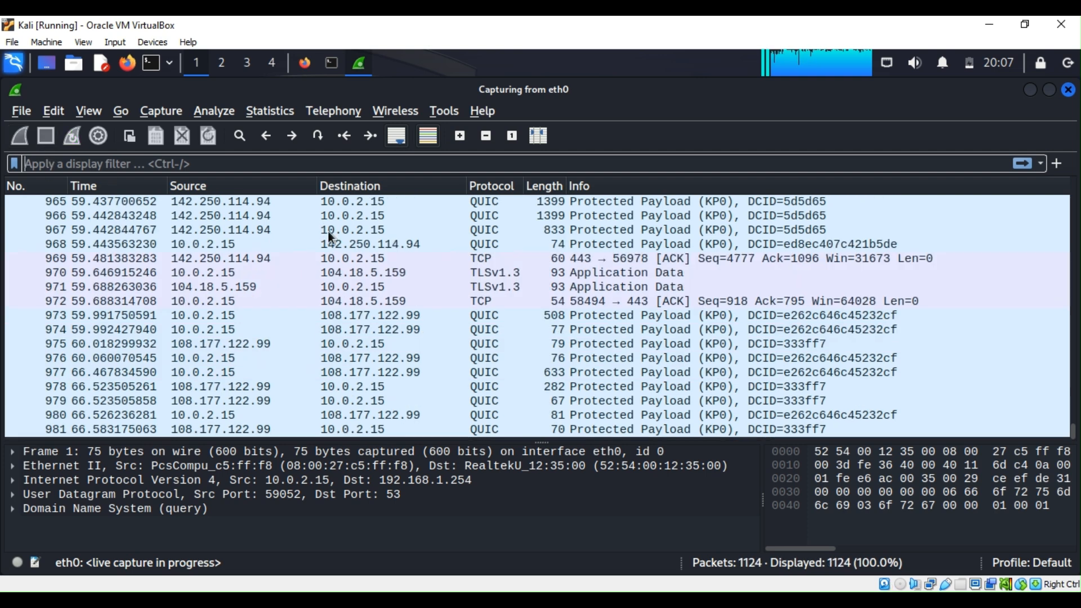
left_click(785, 237)
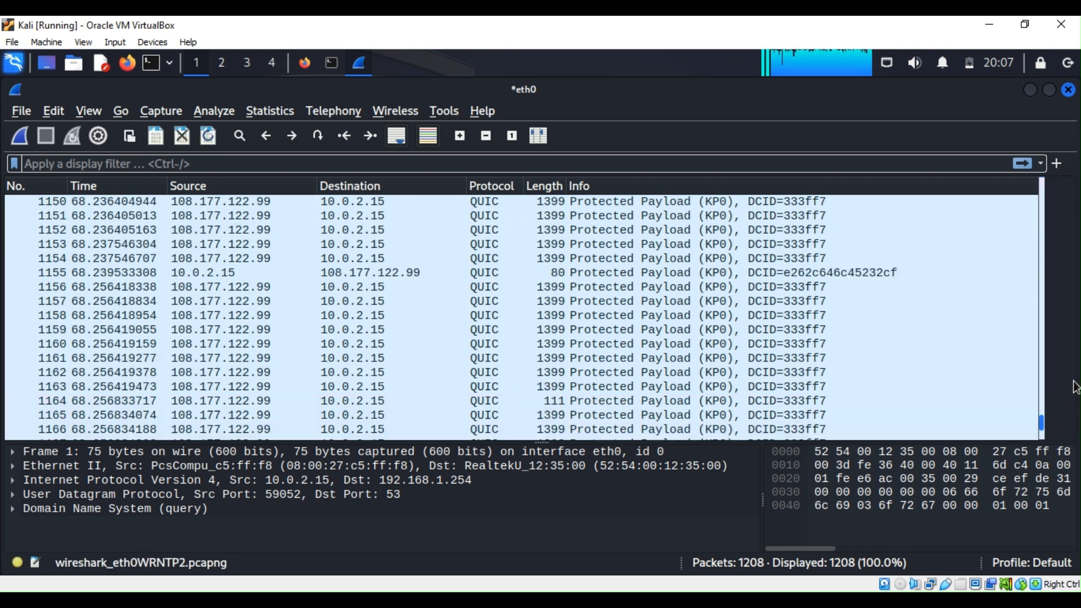
left_click_drag(1041, 423, 1047, 397)
left_click(762, 332)
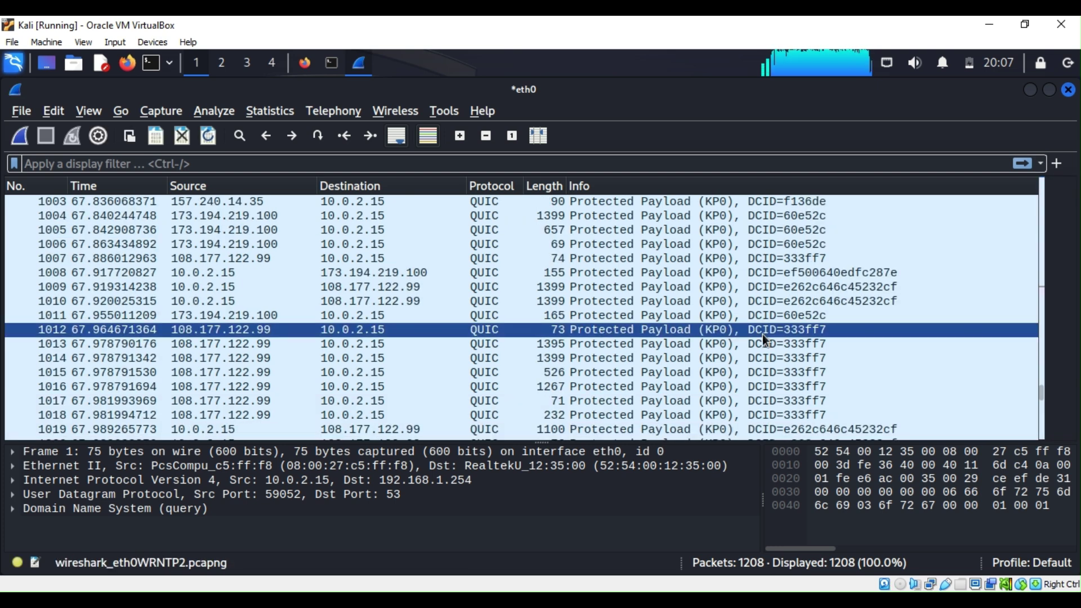
left_click(556, 287)
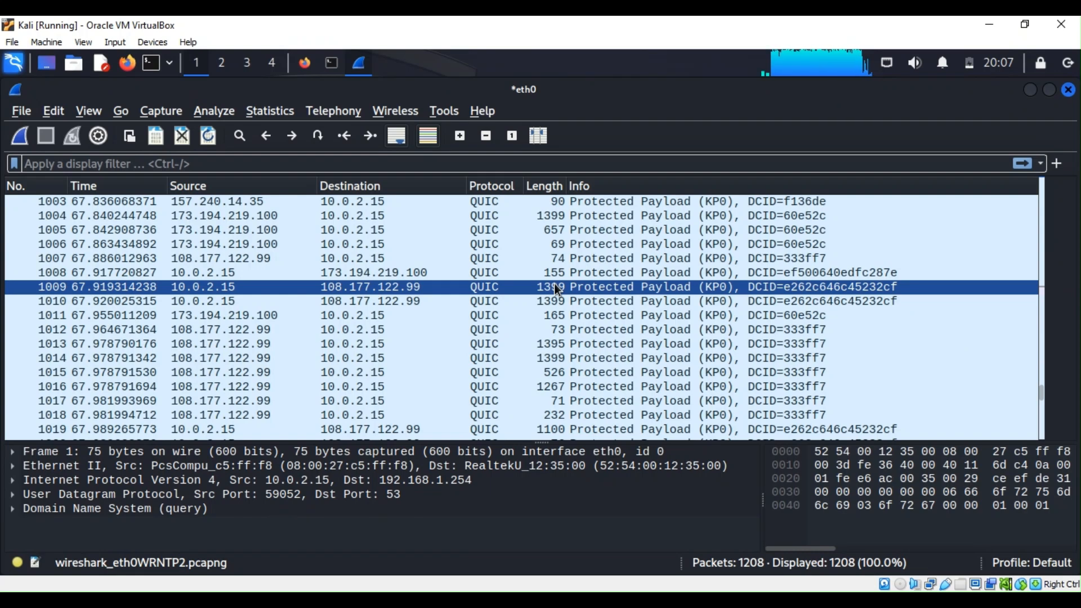
left_click(555, 283, "ctrl")
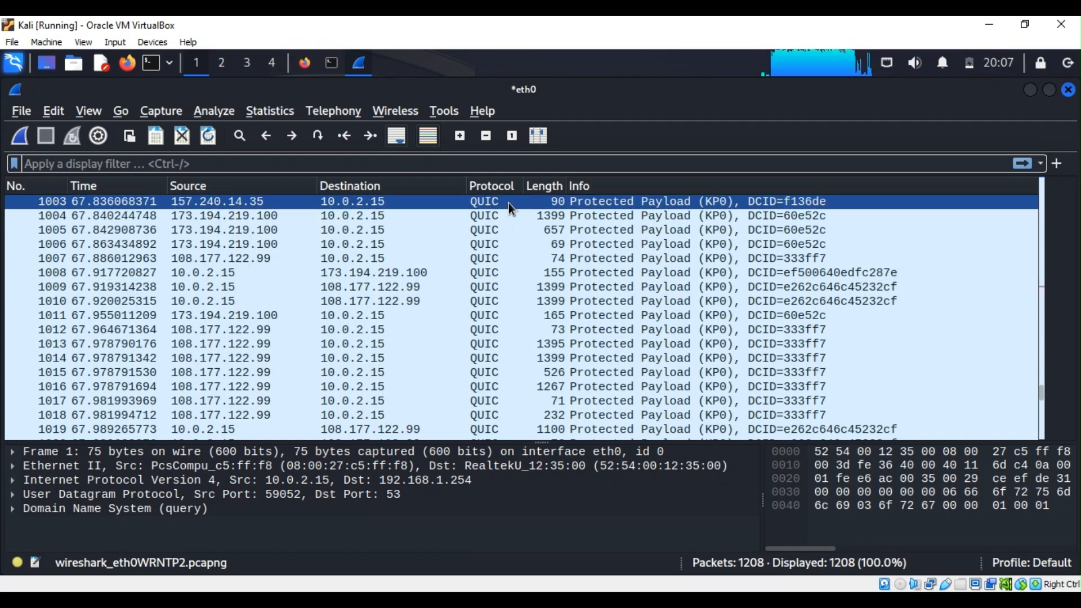
Step: Inspect packet 1003 from 157.240.14.35 and move the selection down to packet 1013
left_click(185, 202)
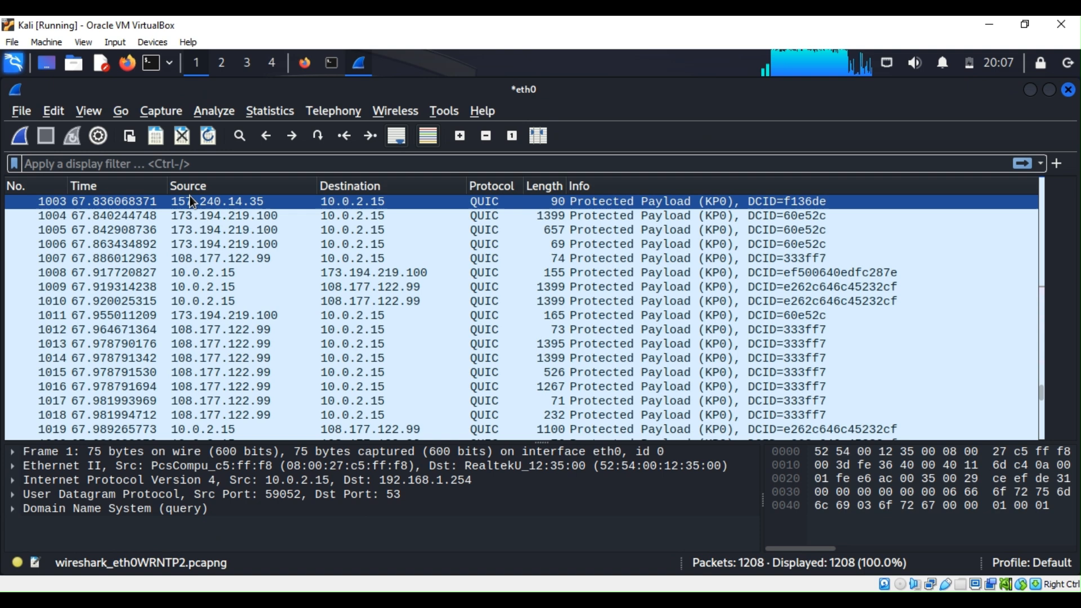
left_click(334, 201, "ctrl")
left_click(502, 201)
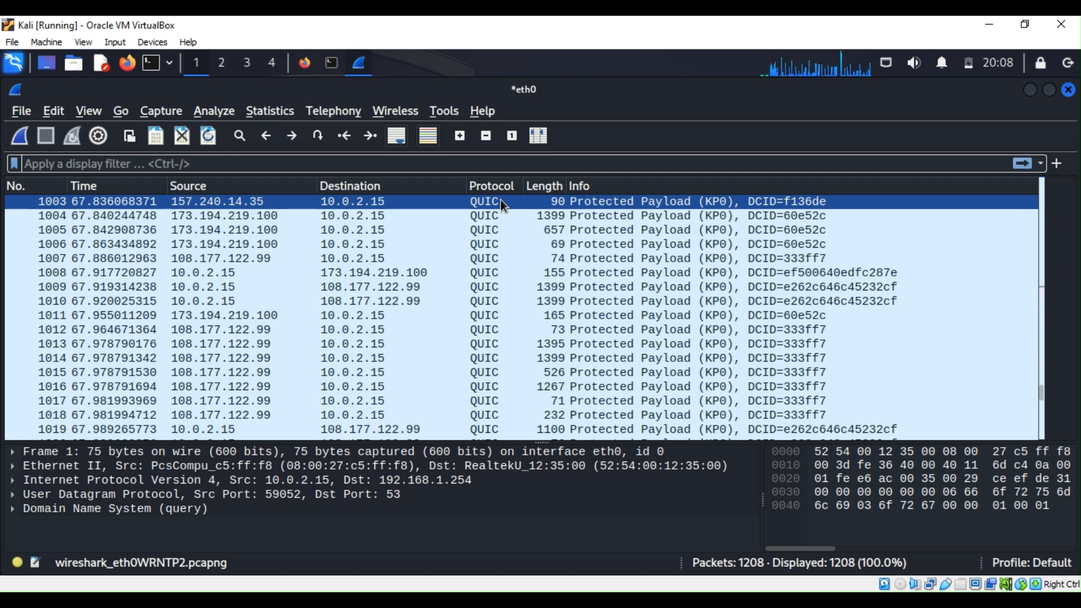
left_click_drag(500, 200, 1032, 344)
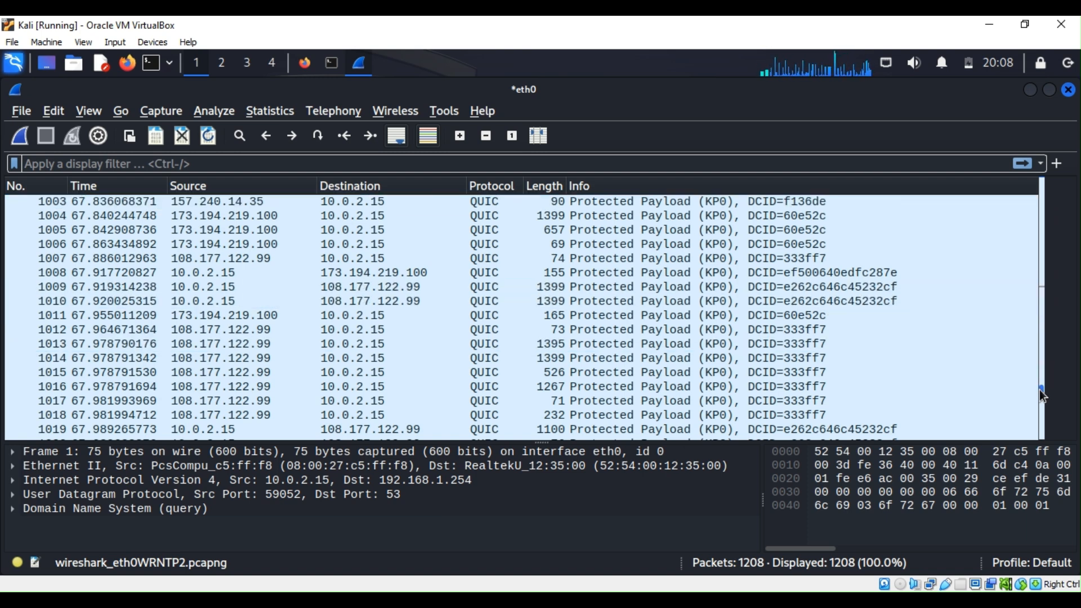
scroll(1040, 389, "down", 4)
scroll(1044, 357, "up", 20)
left_click_drag(1043, 357, 1054, 187)
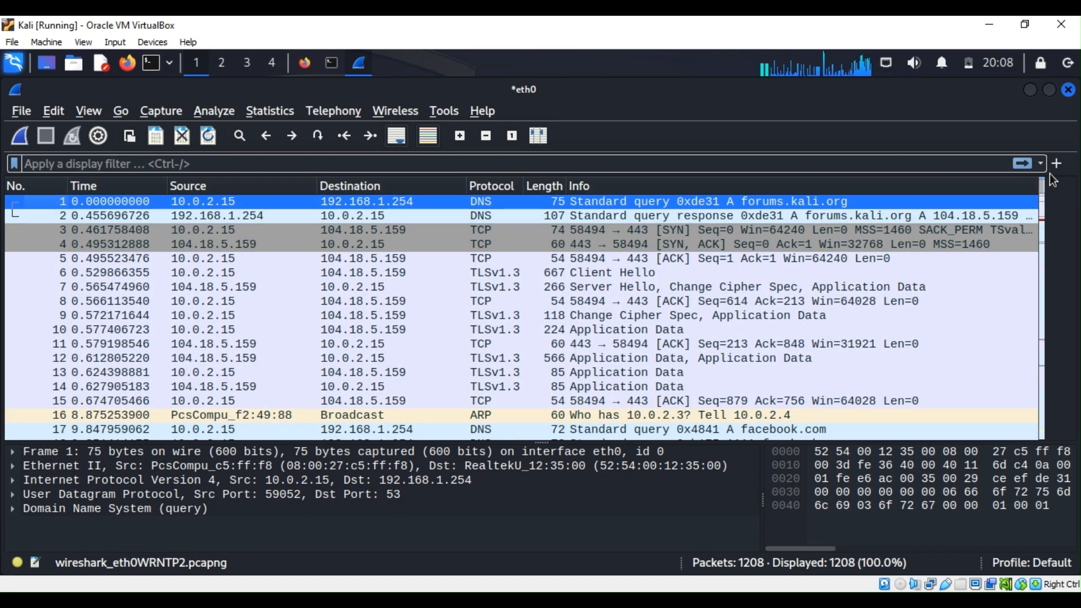
Step: Click through early packets 9, 8, 7 (Server Hello), 4 (SYN-ACK) and 11, then focus the display filter field
left_click(553, 312)
left_click(310, 288)
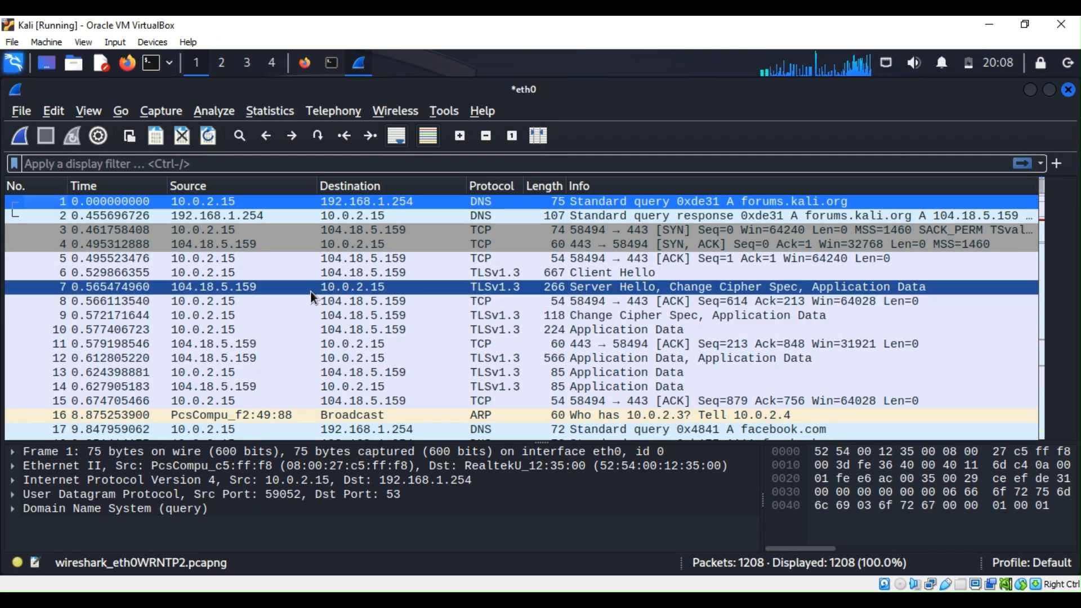
left_click(26, 247)
left_click(140, 286)
left_click(558, 340)
left_click(880, 287)
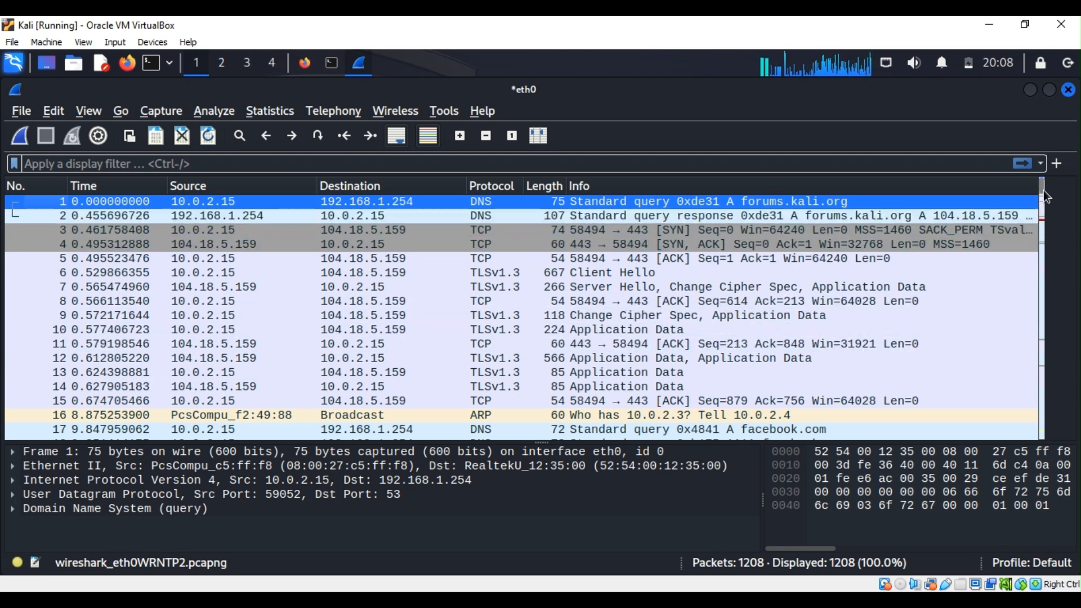
mouse_move(1043, 190)
left_mouse_down()
mouse_move(1034, 263)
mouse_move(1043, 422)
mouse_move(1054, 355)
left_mouse_up()
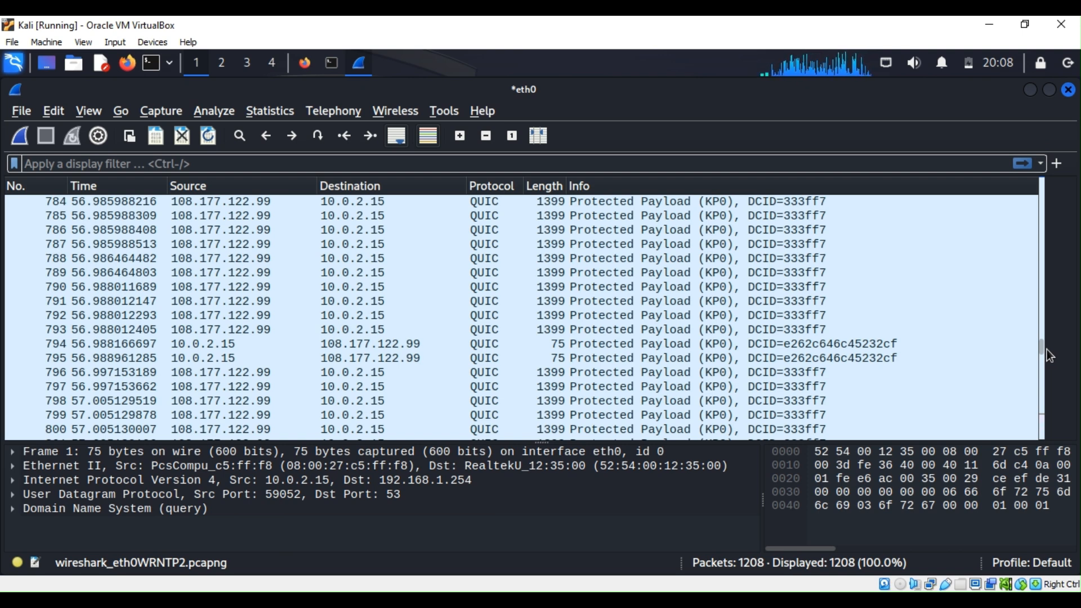
left_click_drag(1041, 349, 1034, 168)
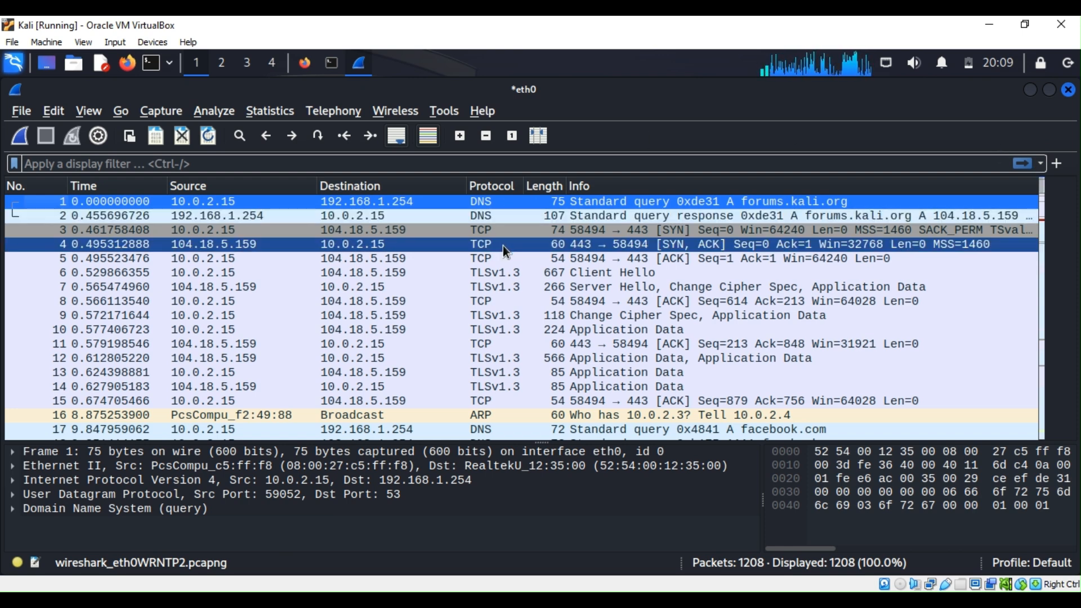
left_click(209, 164)
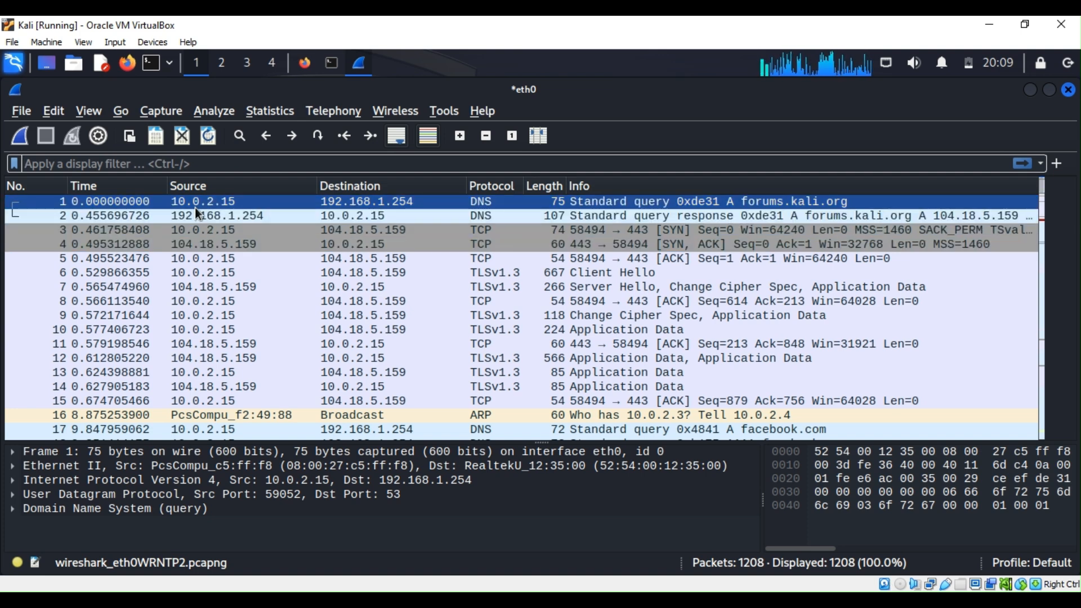
Step: Browse the View and Analyze menus, viewing and closing the saved Display Filters list unchanged
left_click(163, 110)
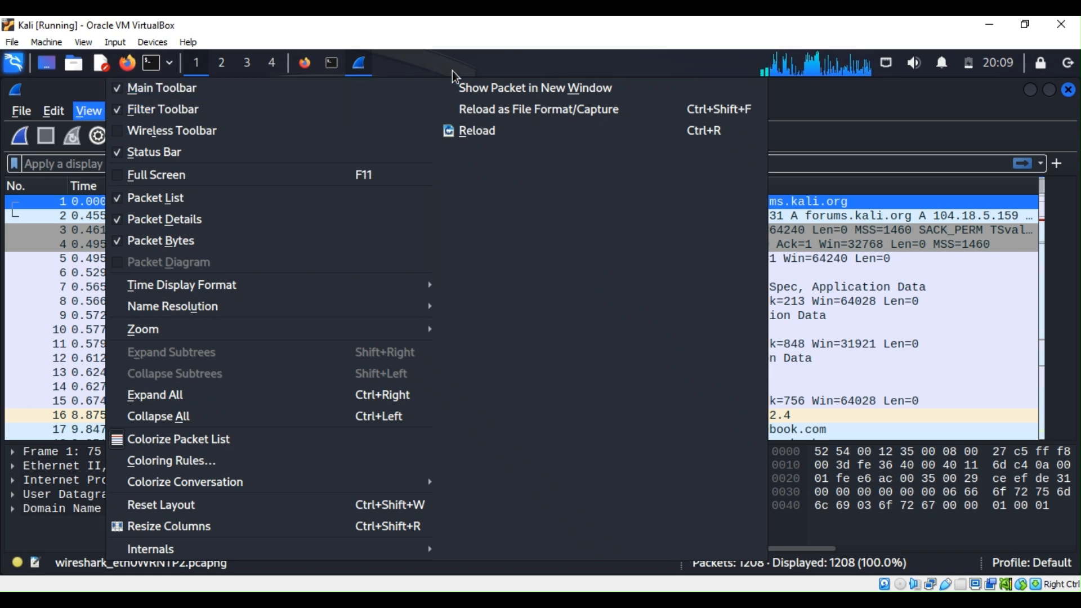
left_click(466, 62)
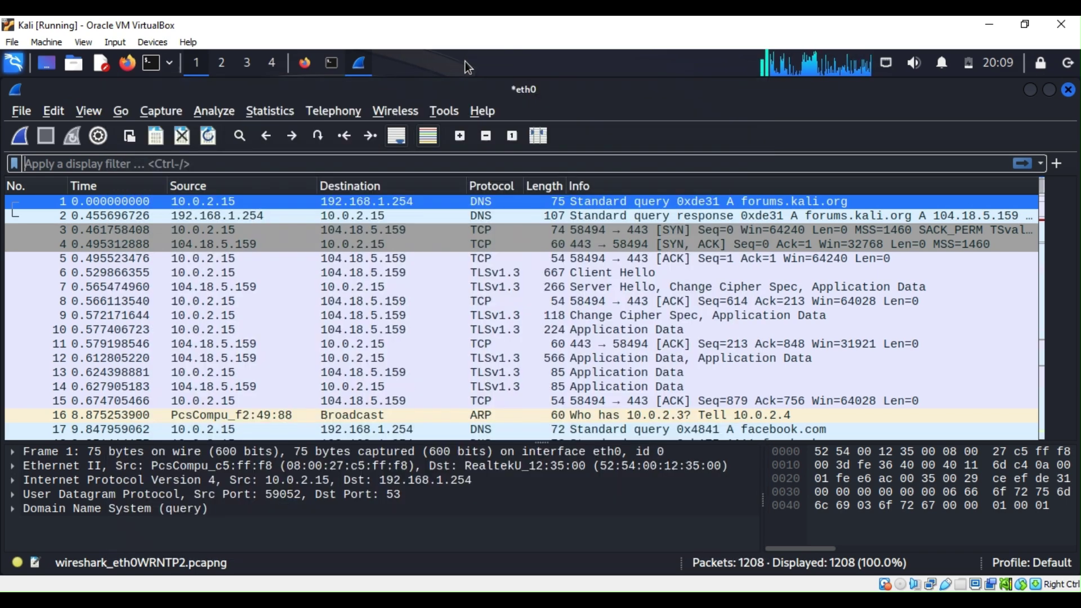
left_click(217, 108)
left_click(217, 107)
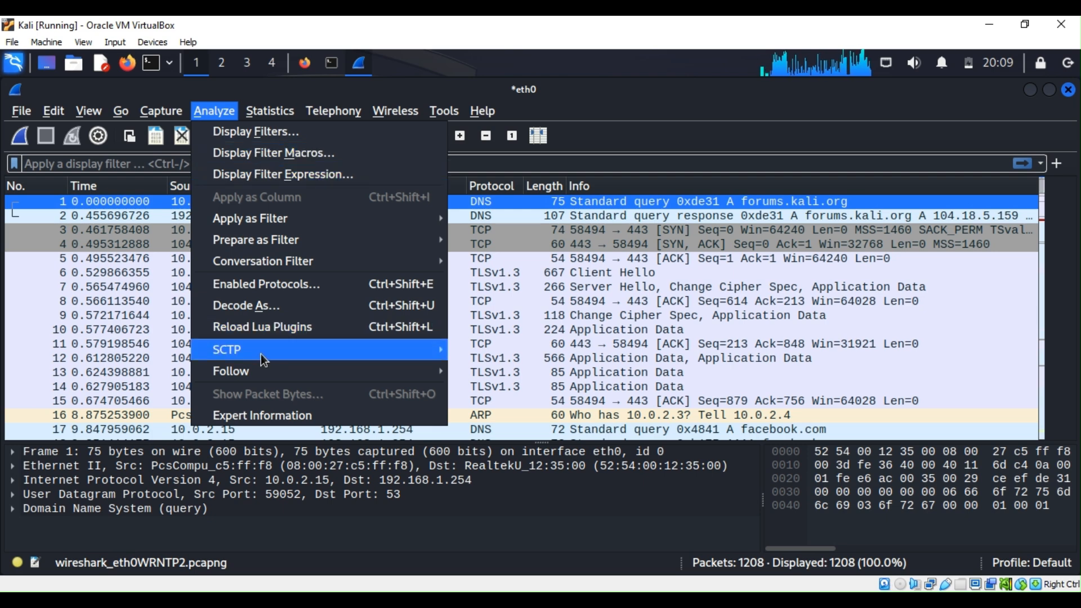
mouse_move(227, 349)
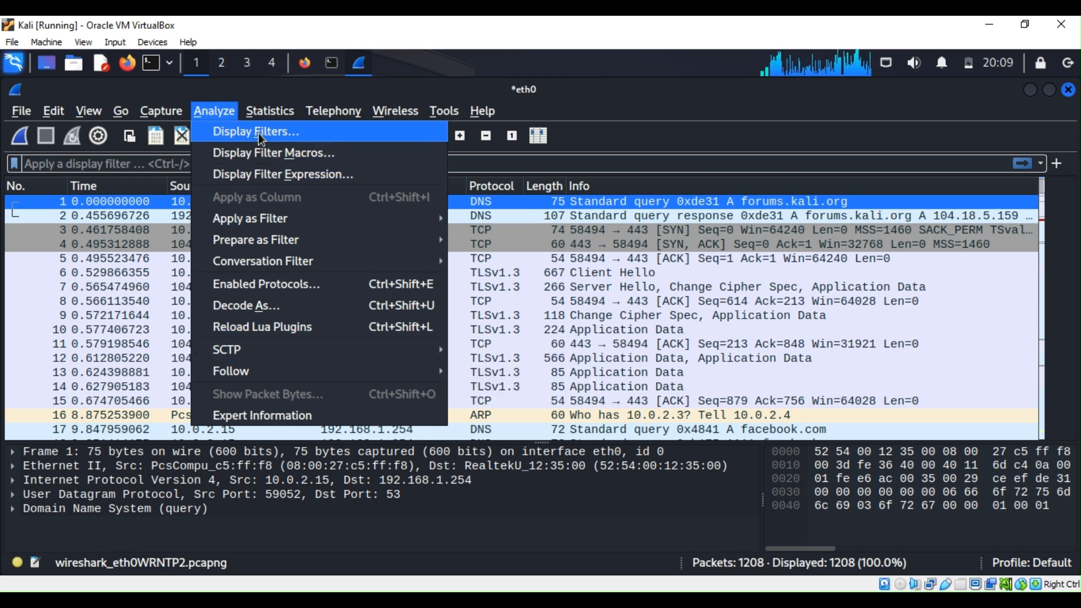
left_click(258, 133)
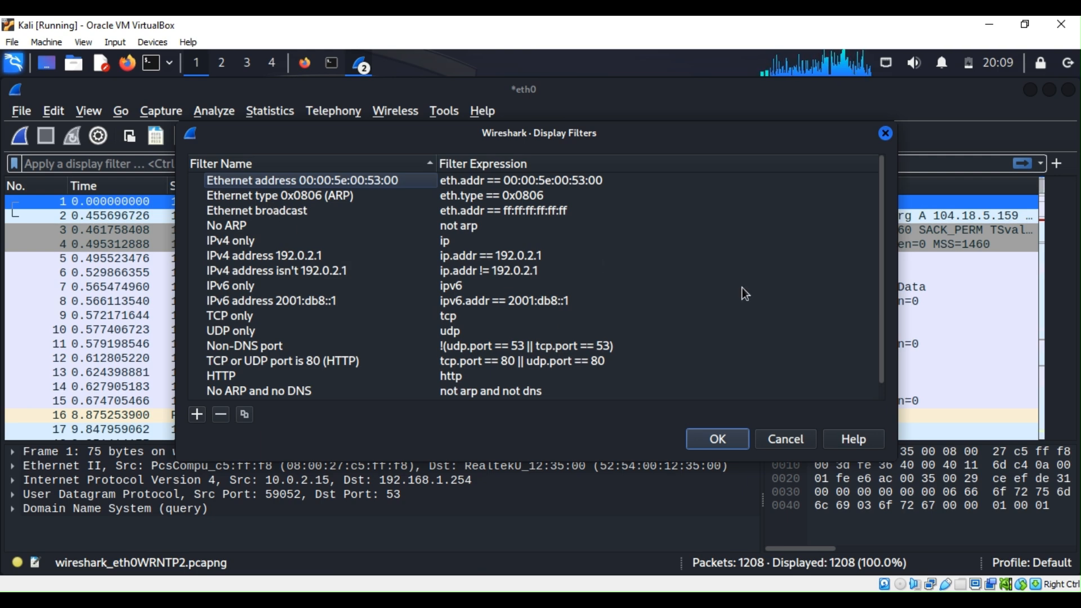
left_click(883, 134)
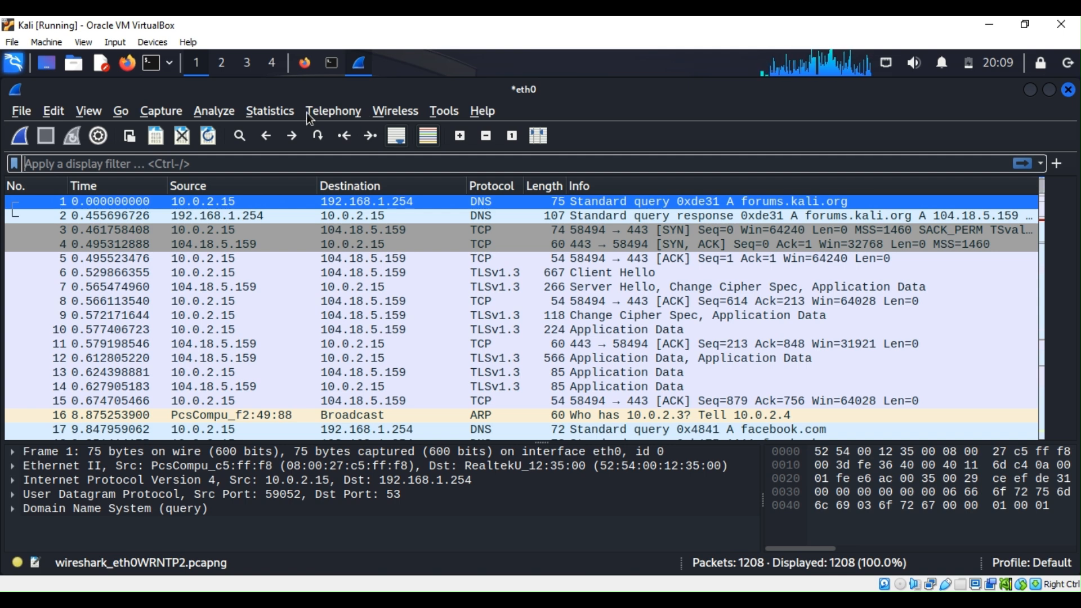
Step: Browse the Statistics and Tools menus, then select packet 3, the TCP SYN to 104.18.5.159
left_click(257, 113)
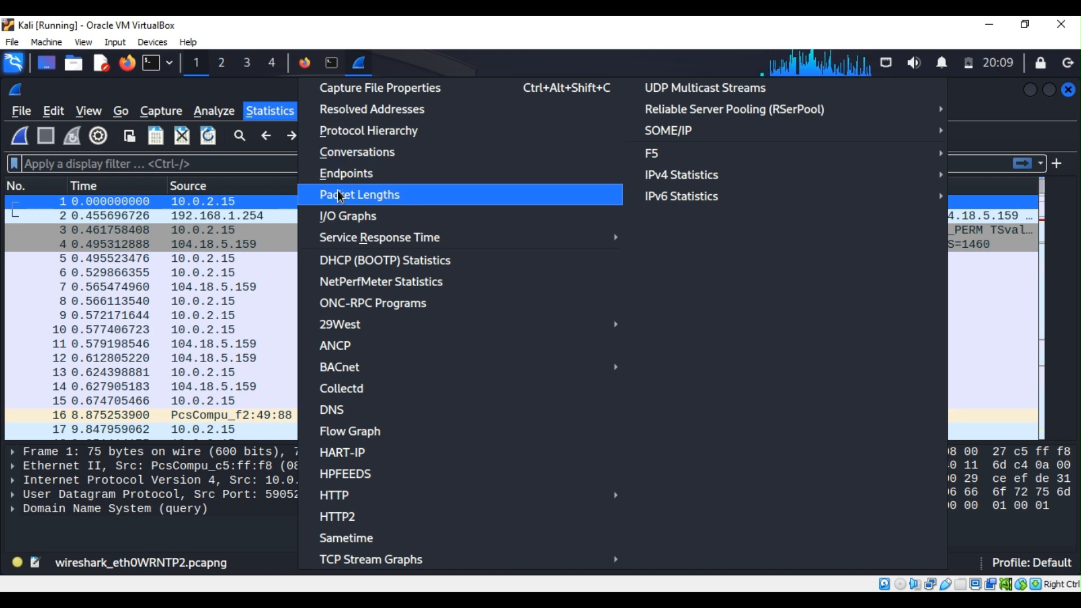
left_click(409, 58)
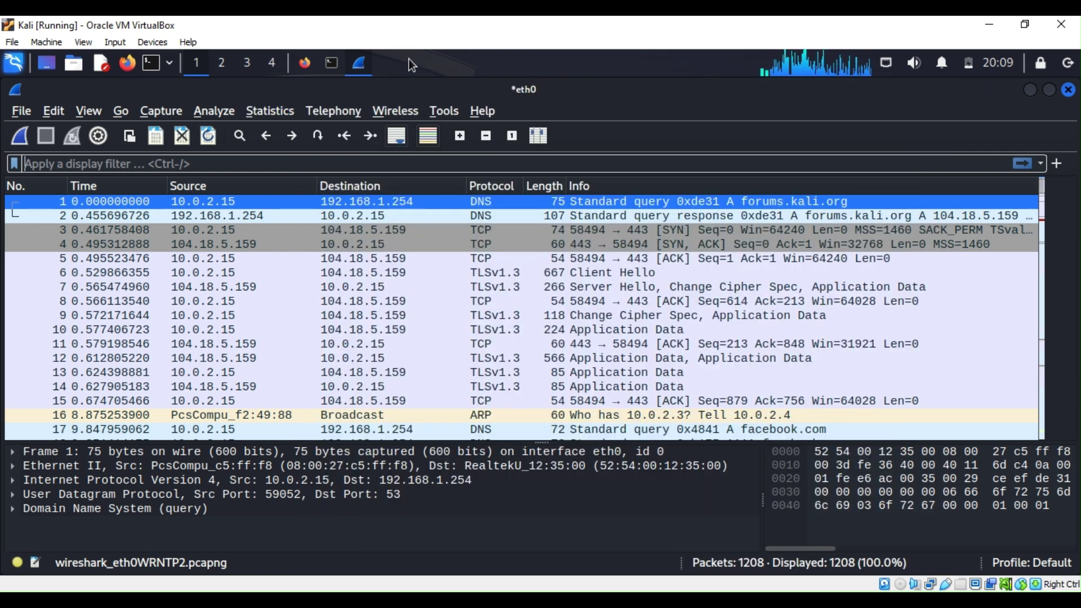
left_click(443, 113)
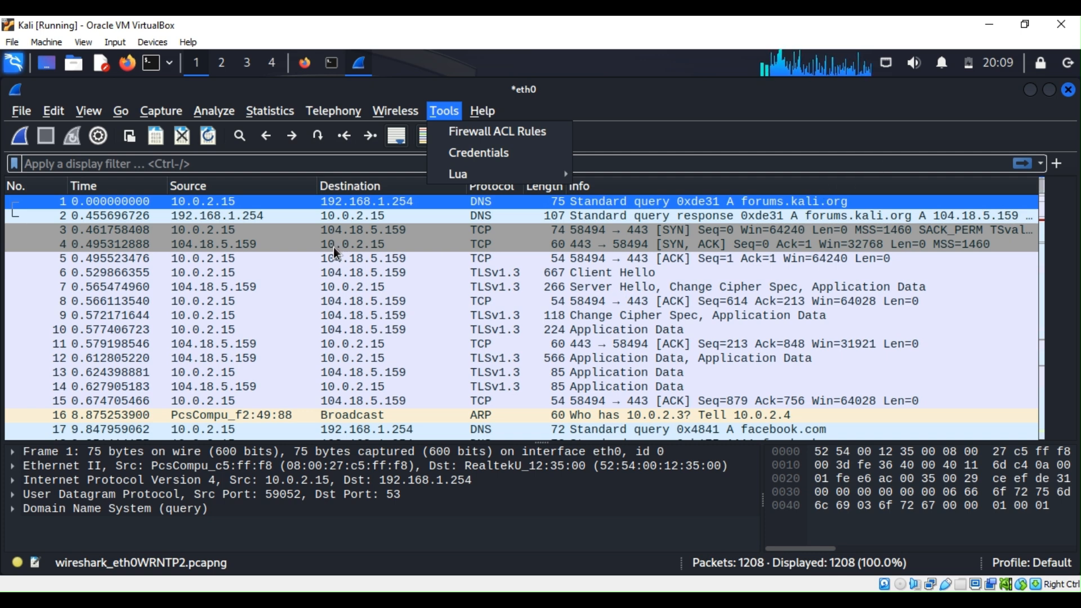
left_click(221, 232)
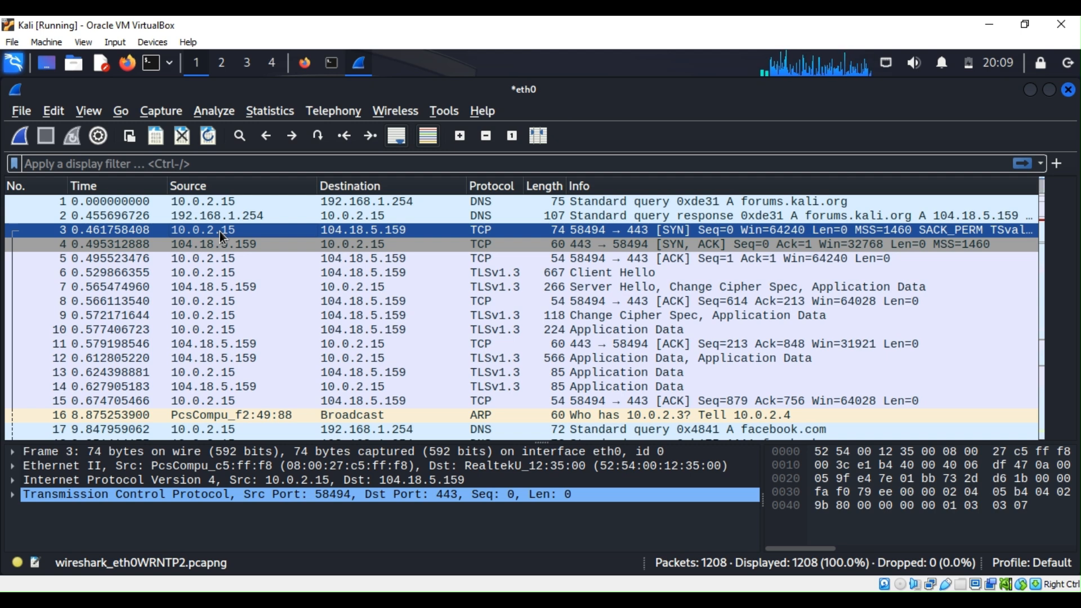
Step: Open packet 3 in a separate window and expand its IPv4 header showing ID 0xe1b4 and TTL 64
double_click(220, 232)
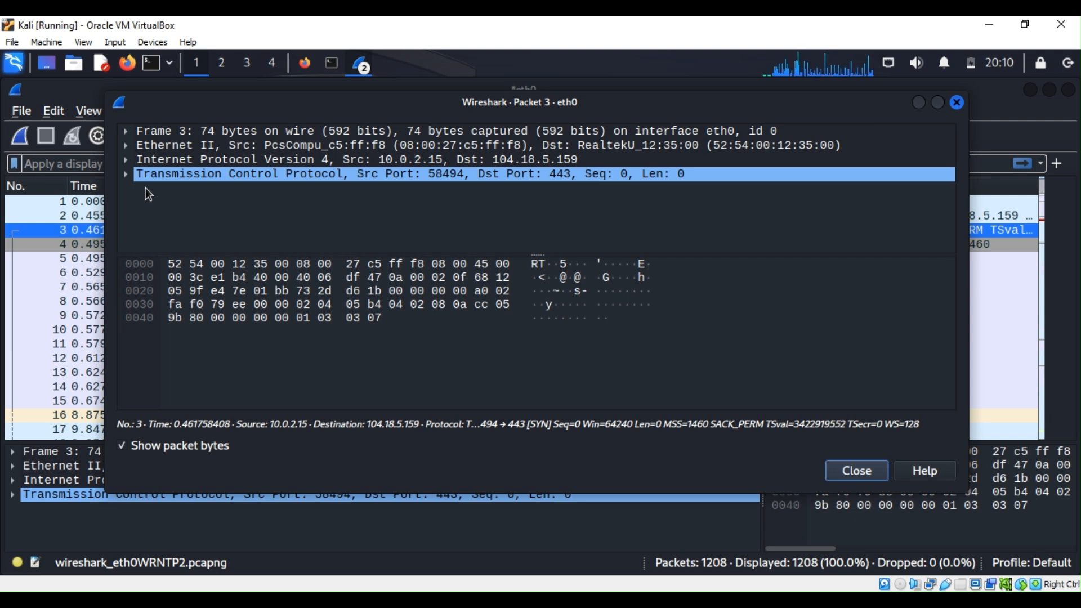
left_click(125, 161)
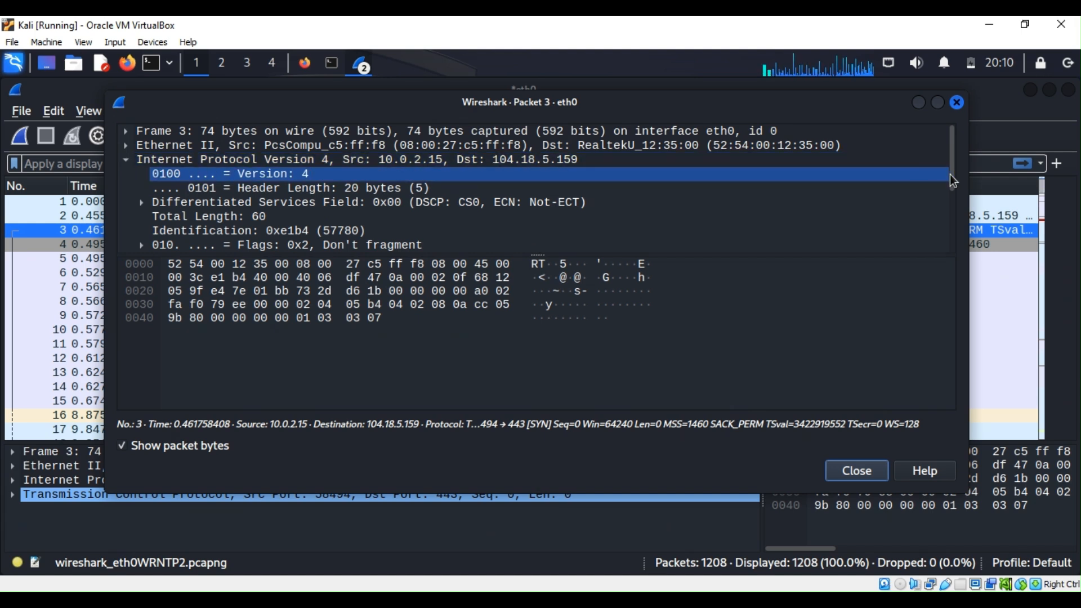
left_click_drag(954, 186, 953, 209)
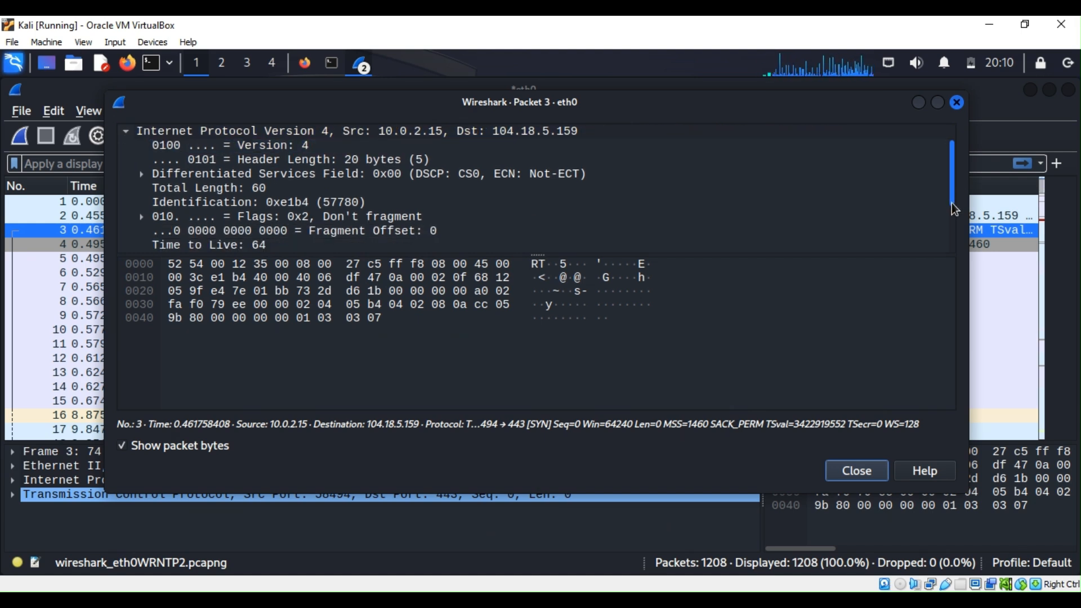
left_click_drag(954, 208, 952, 227)
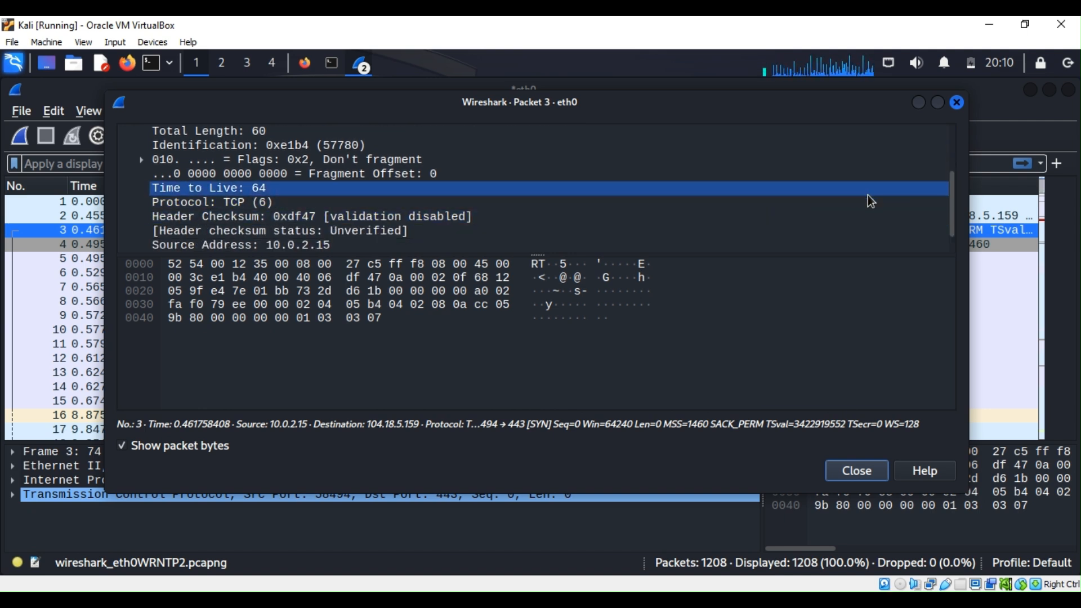
left_click_drag(953, 224, 952, 240)
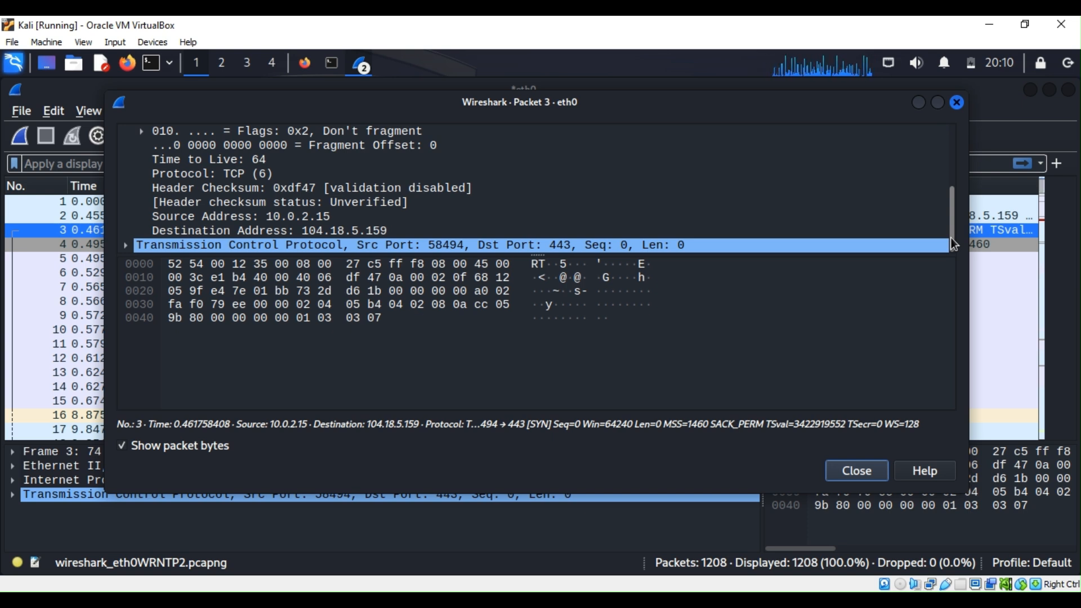
left_click_drag(952, 244, 952, 213)
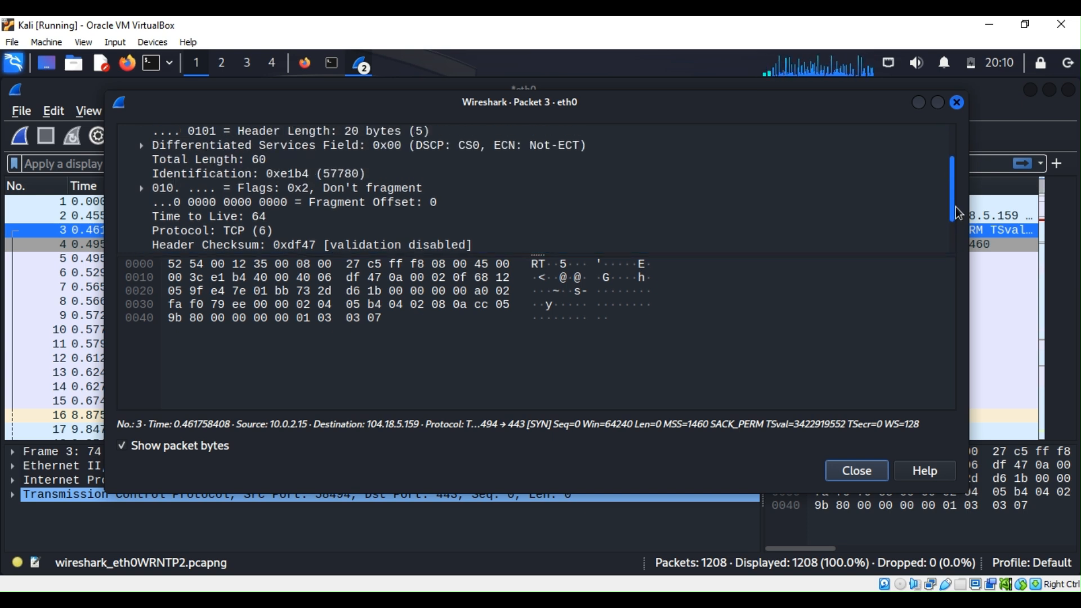
left_click(703, 145)
left_click_drag(705, 145, 903, 173)
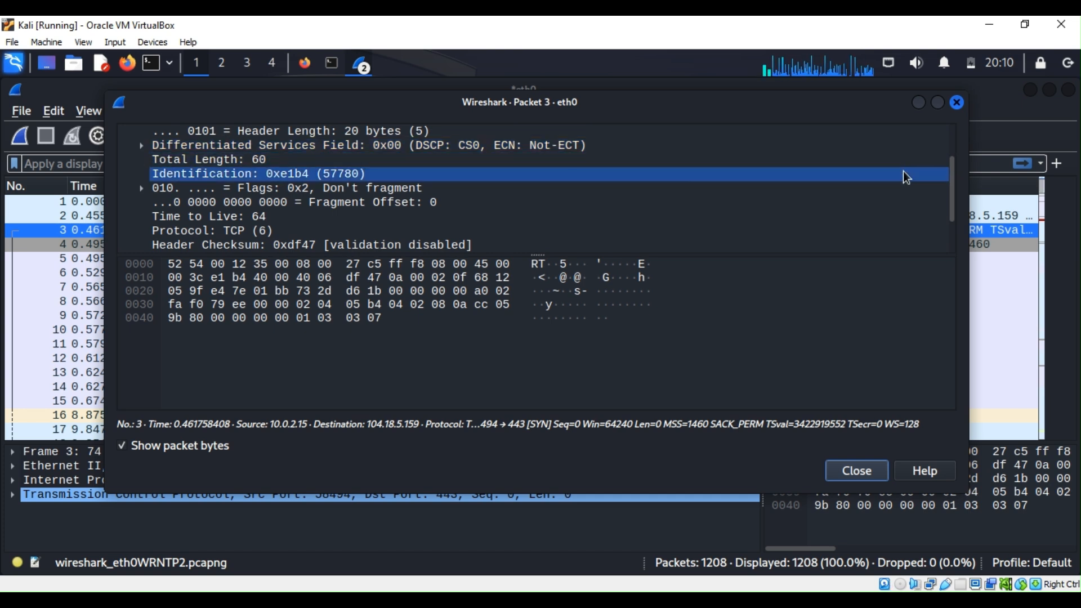